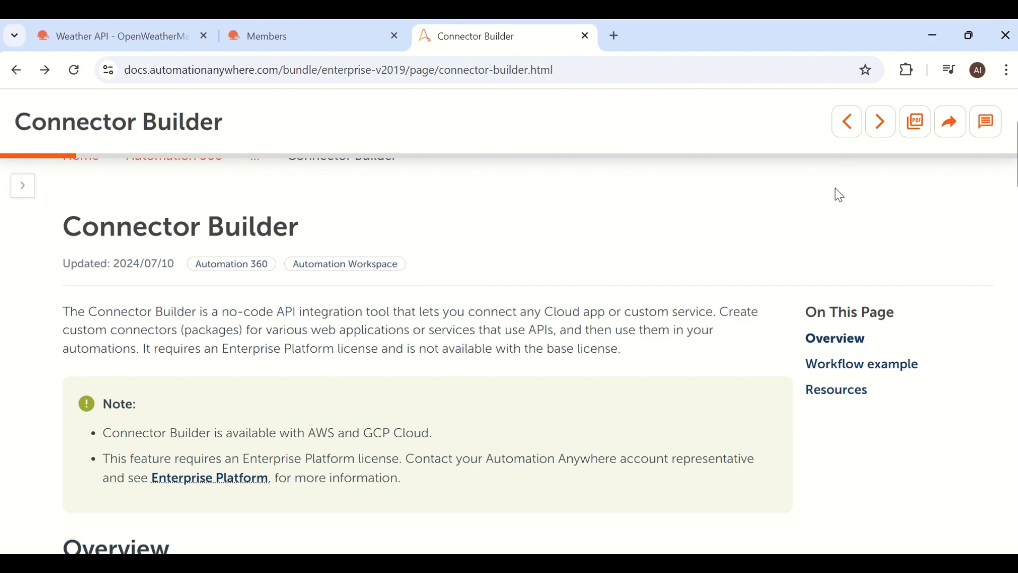
pyautogui.moveTo(1017, 155); pyautogui.dragTo(1017, 192)
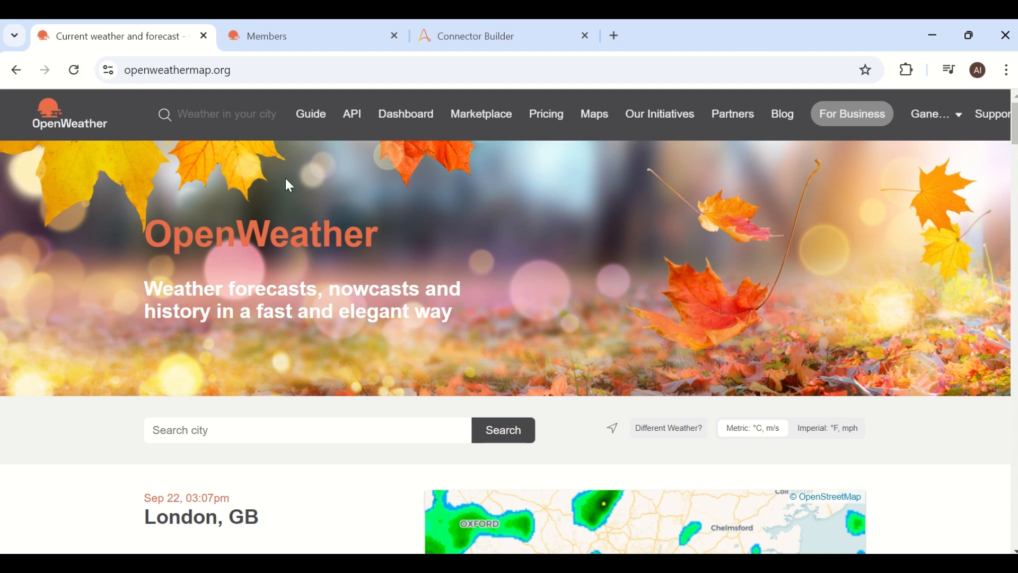
# Open the API documentation for Current Weather Data from OpenWeather's Weather API page.
pyautogui.click(351, 126)
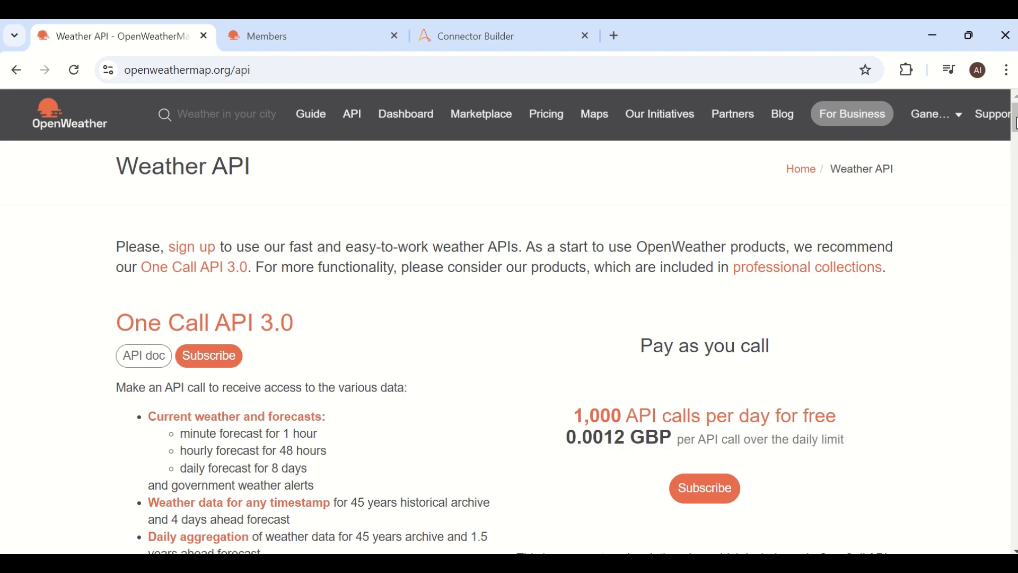
pyautogui.scroll(-10, 1011, 177)
pyautogui.moveTo(1014, 154); pyautogui.dragTo(1014, 158)
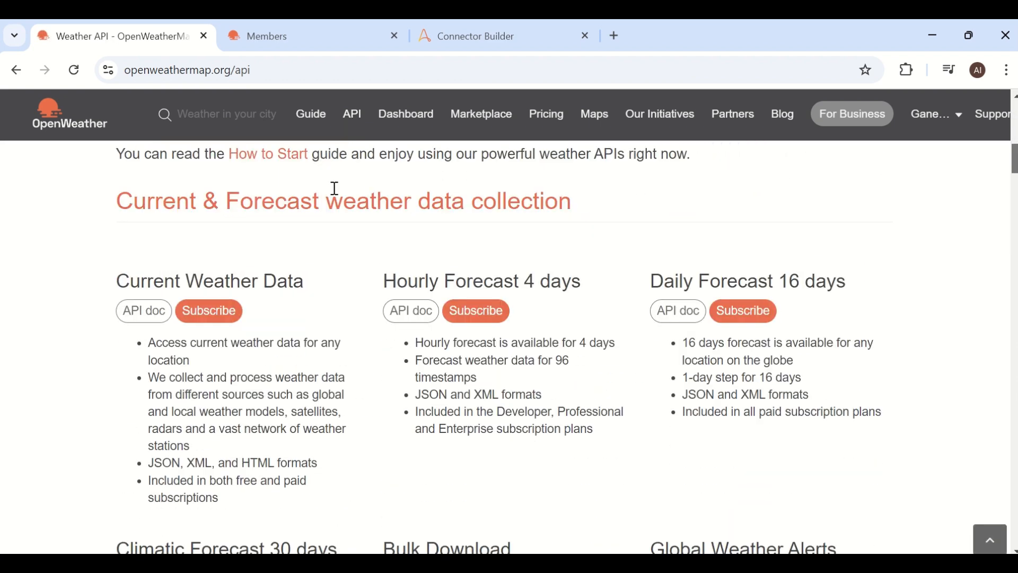
pyautogui.moveTo(118, 282); pyautogui.dragTo(332, 286)
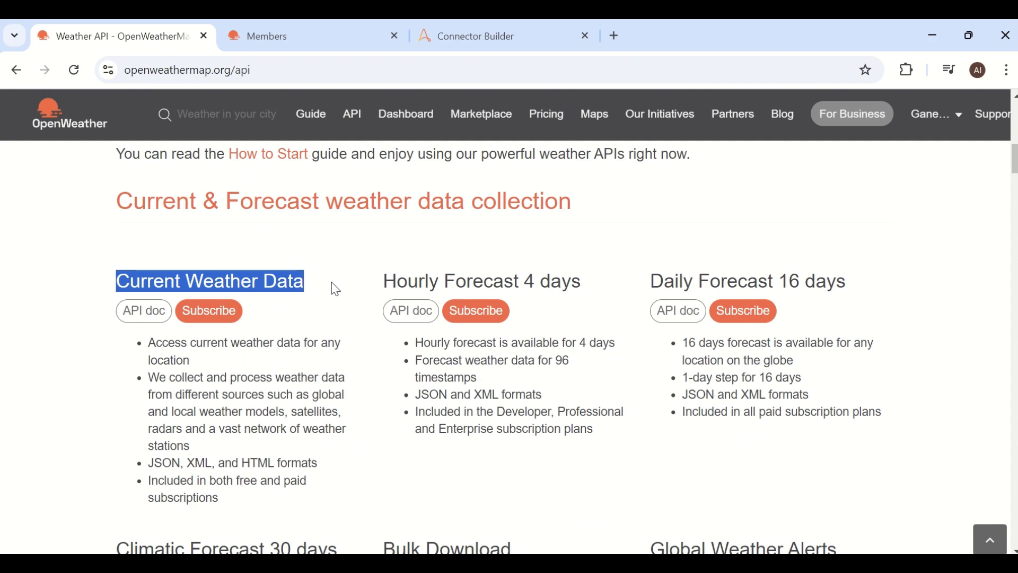
pyautogui.click(138, 317)
pyautogui.moveTo(1015, 118)
pyautogui.mouseDown()
pyautogui.moveTo(1016, 485)
pyautogui.moveTo(1015, 110)
pyautogui.mouseUp()
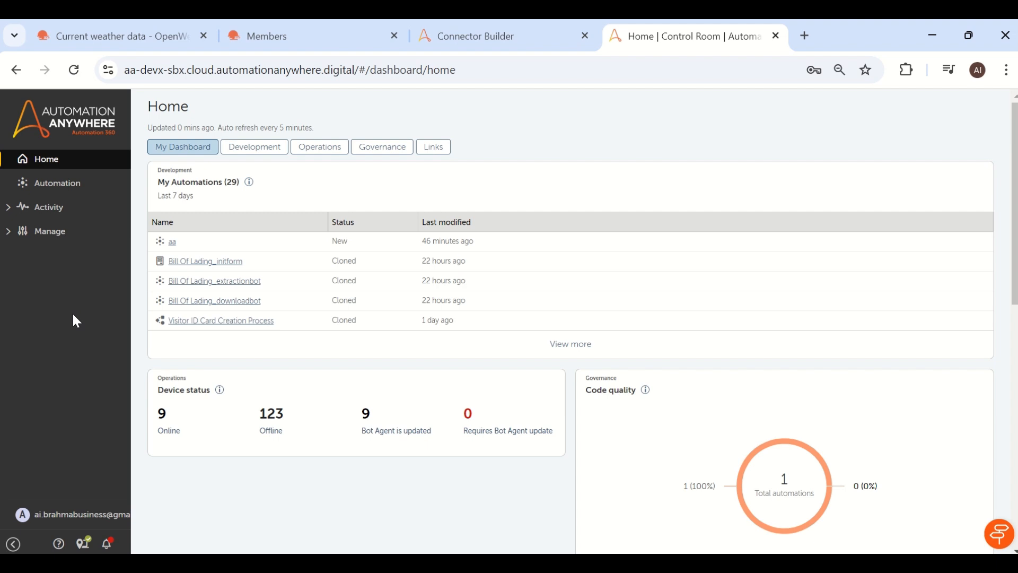
# Go to the package management page in the Control Room and start creating a connector.
pyautogui.click(44, 231)
pyautogui.click(58, 398)
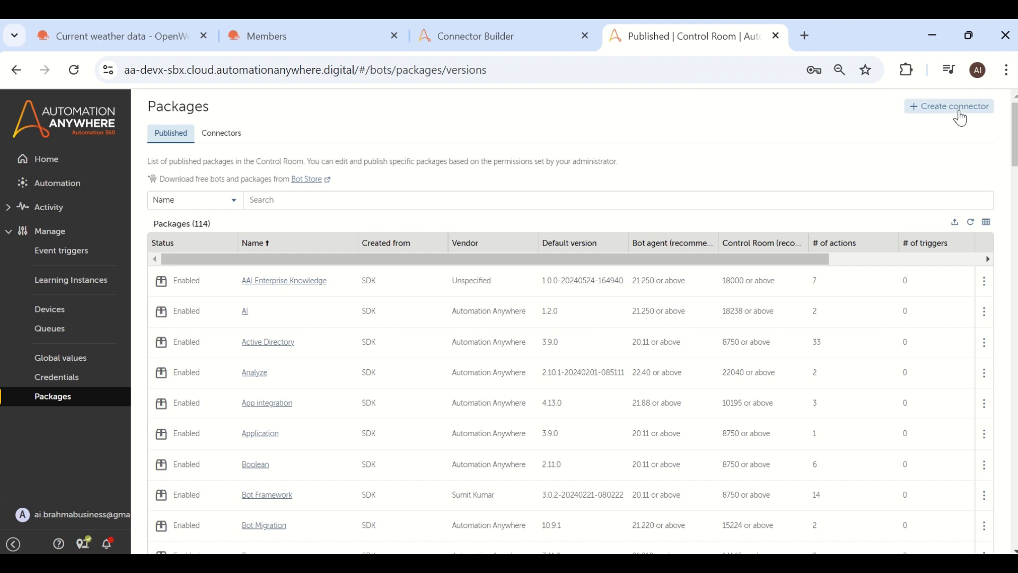
pyautogui.click(960, 116)
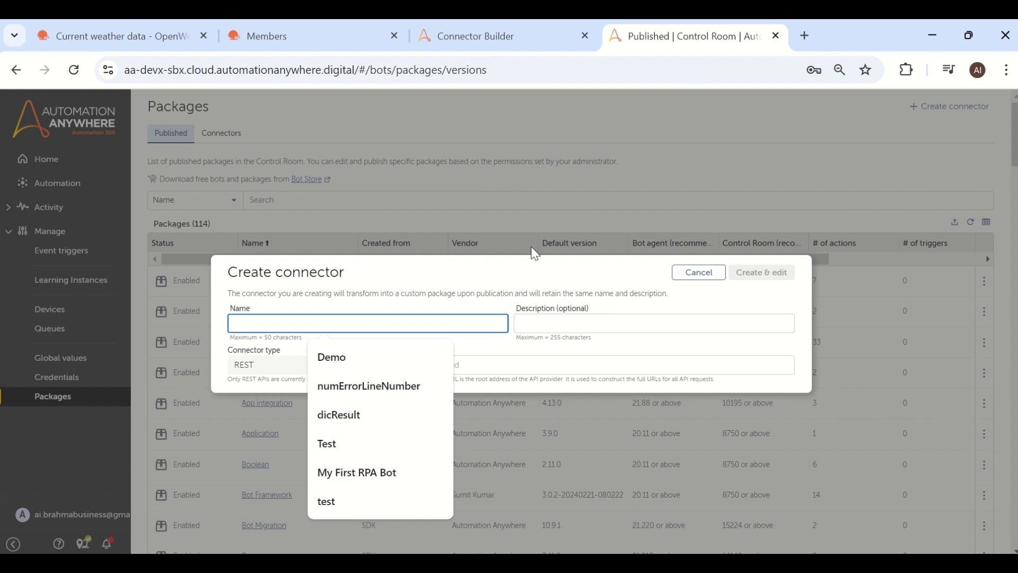
# Name the new connector Current Weather API.
pyautogui.click(252, 323)
pyautogui.click(261, 295)
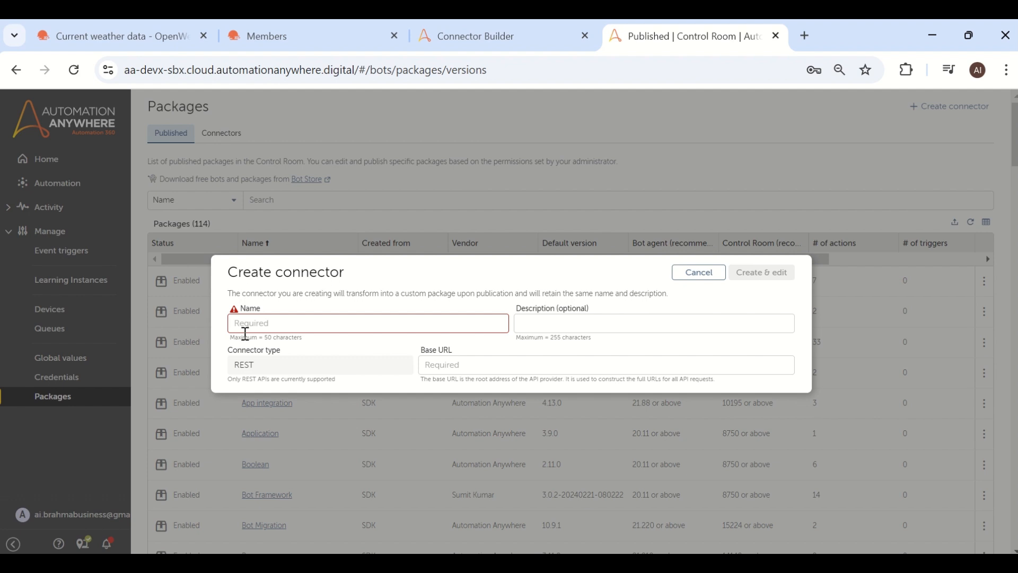
pyautogui.click(250, 324)
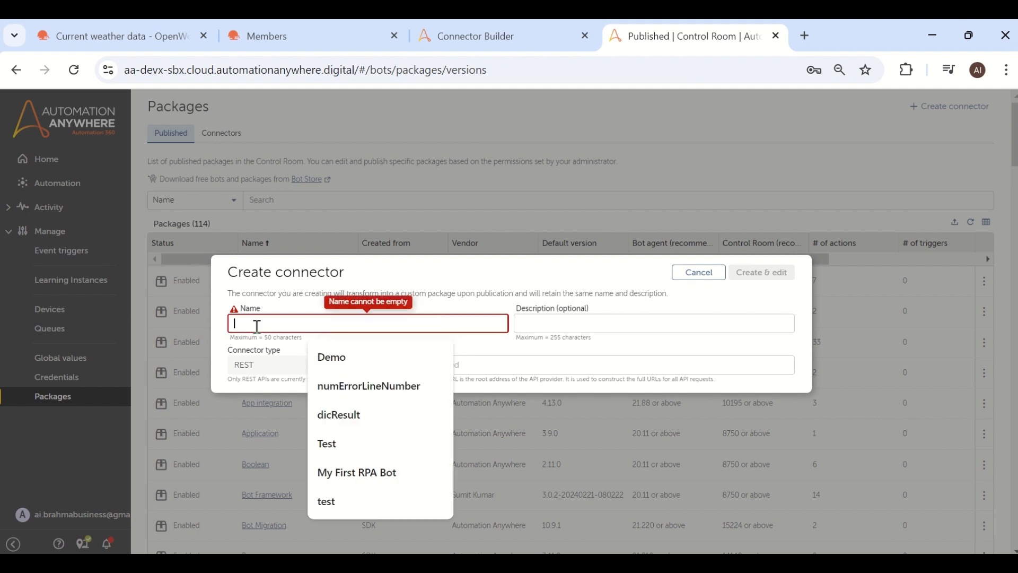
pyautogui.write('Current Weather API')
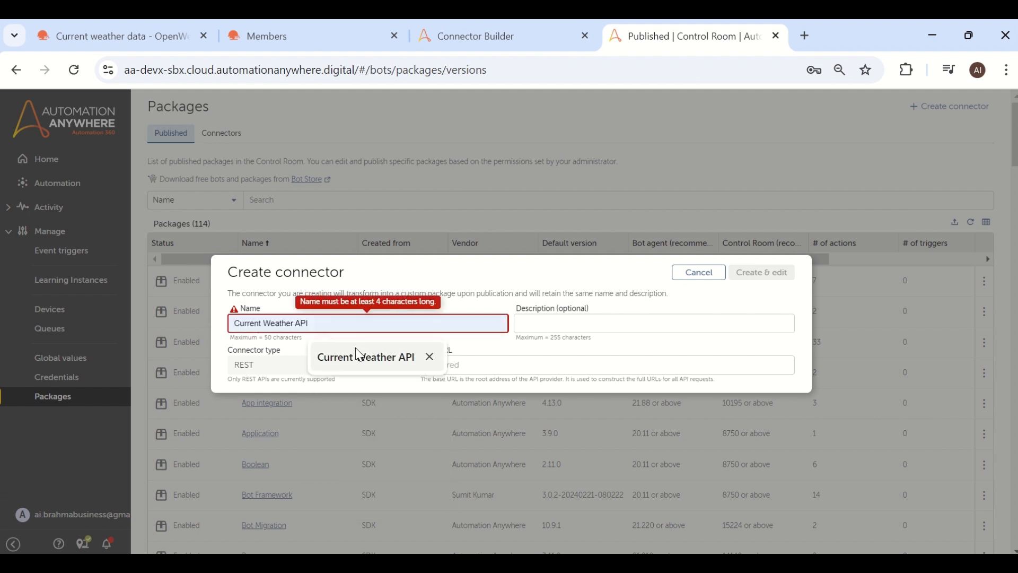
pyautogui.click(358, 355)
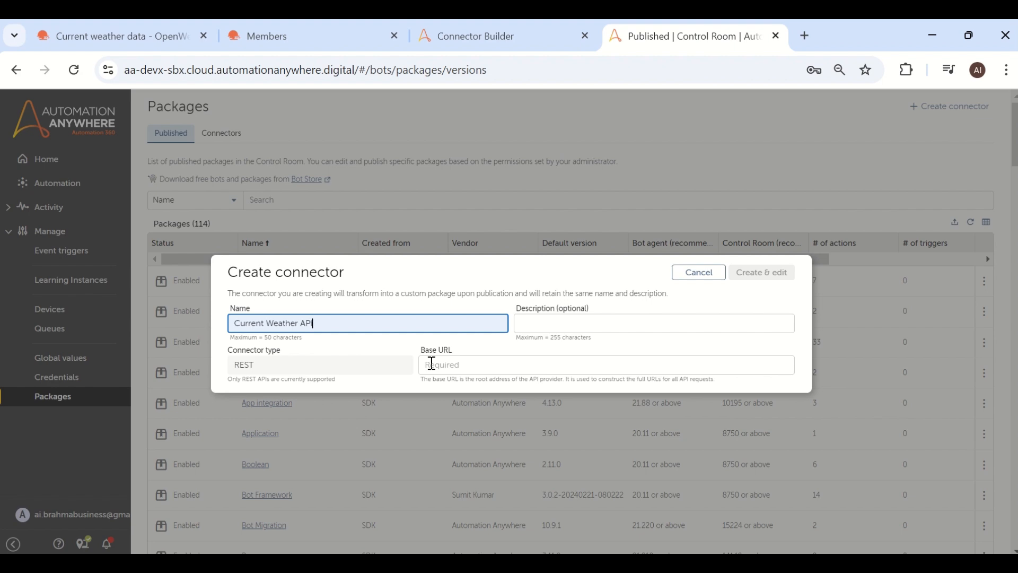
pyautogui.click(129, 34)
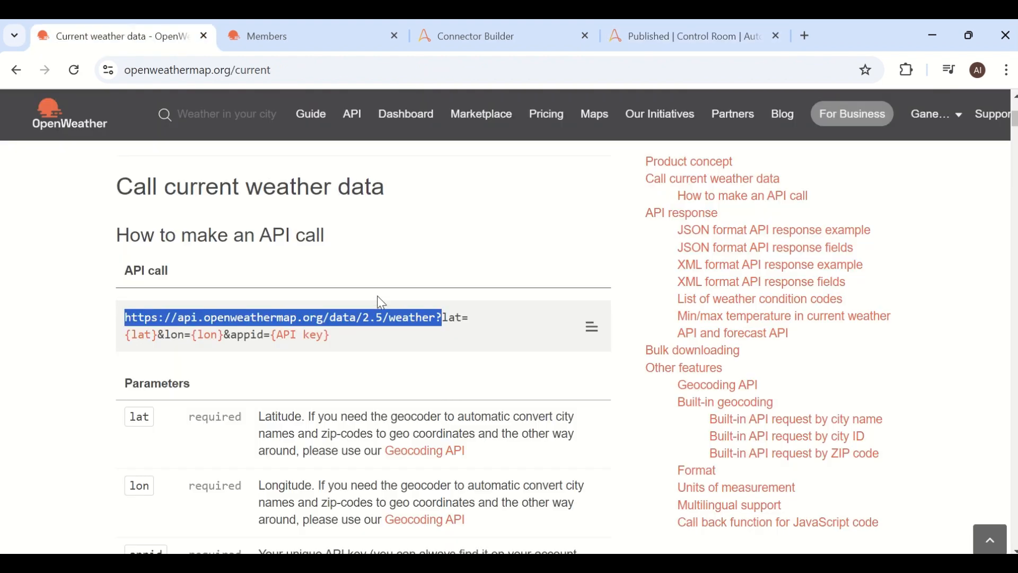
pyautogui.click(123, 324)
pyautogui.moveTo(122, 323); pyautogui.dragTo(444, 317)
pyautogui.rightClick(431, 317)
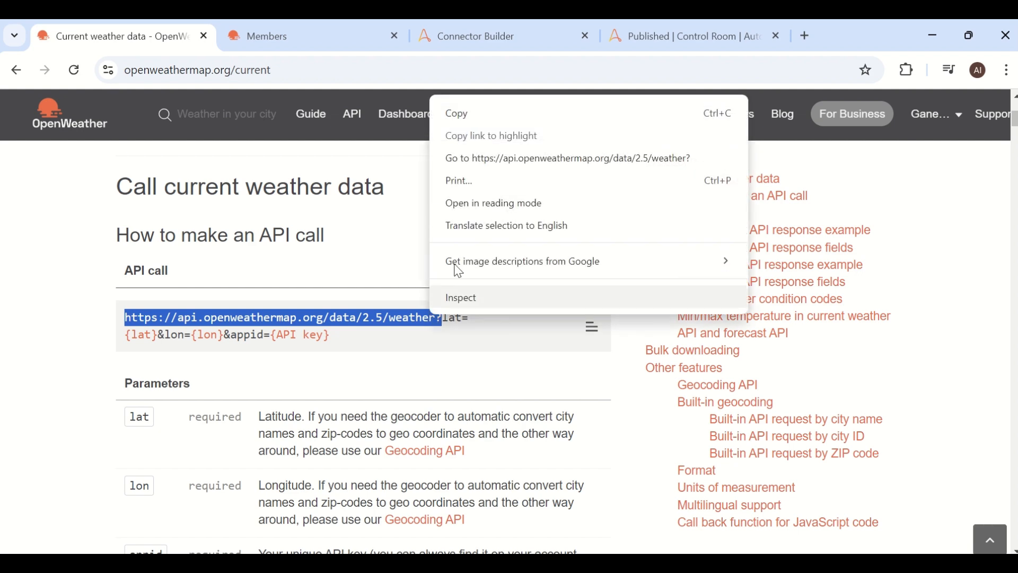
pyautogui.click(478, 114)
pyautogui.click(509, 34)
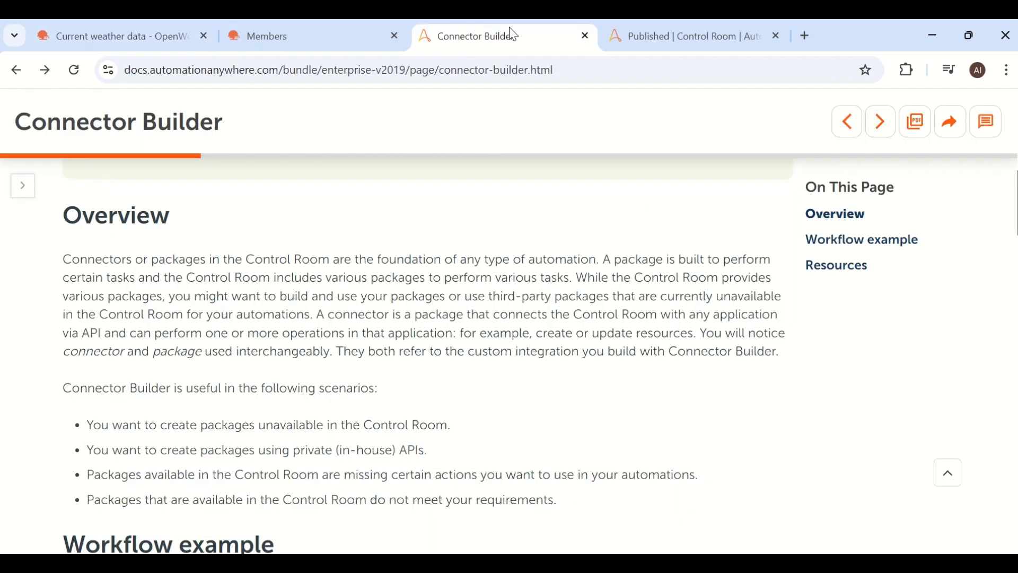
pyautogui.click(643, 31)
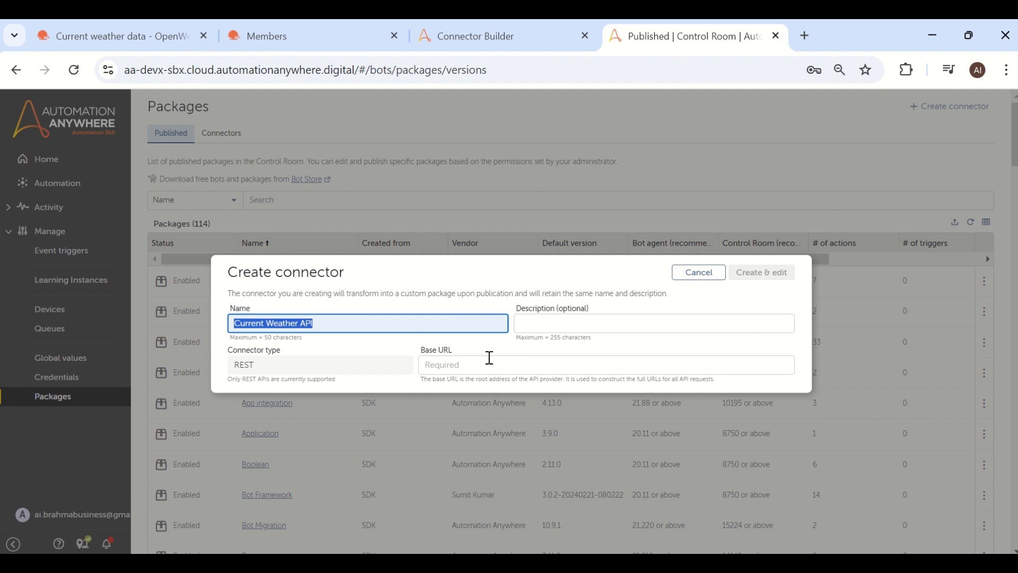
pyautogui.click(477, 365)
pyautogui.hotkey('ctrl', 'v')
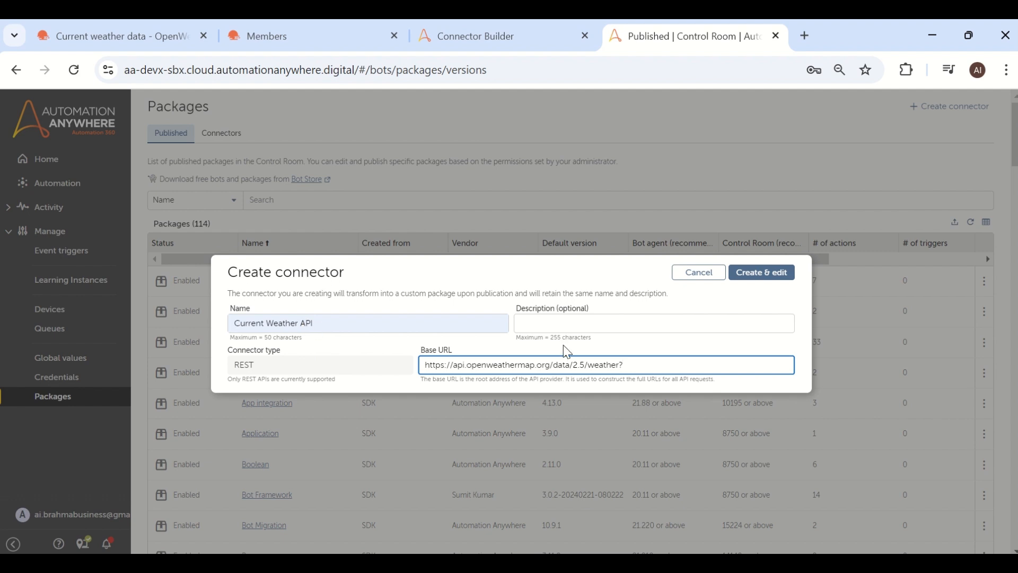
pyautogui.click(755, 287)
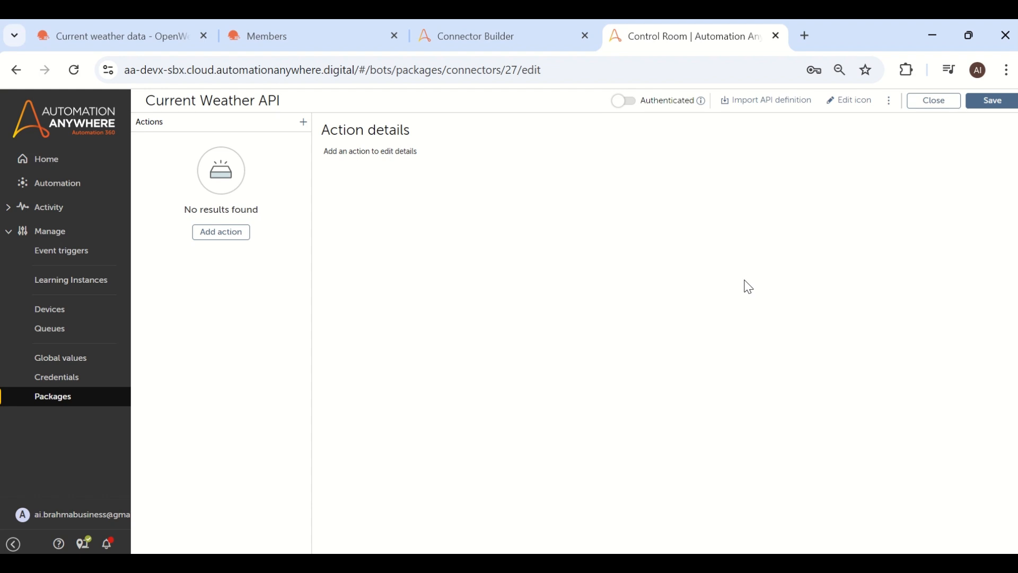
pyautogui.click(212, 237)
pyautogui.click(330, 324)
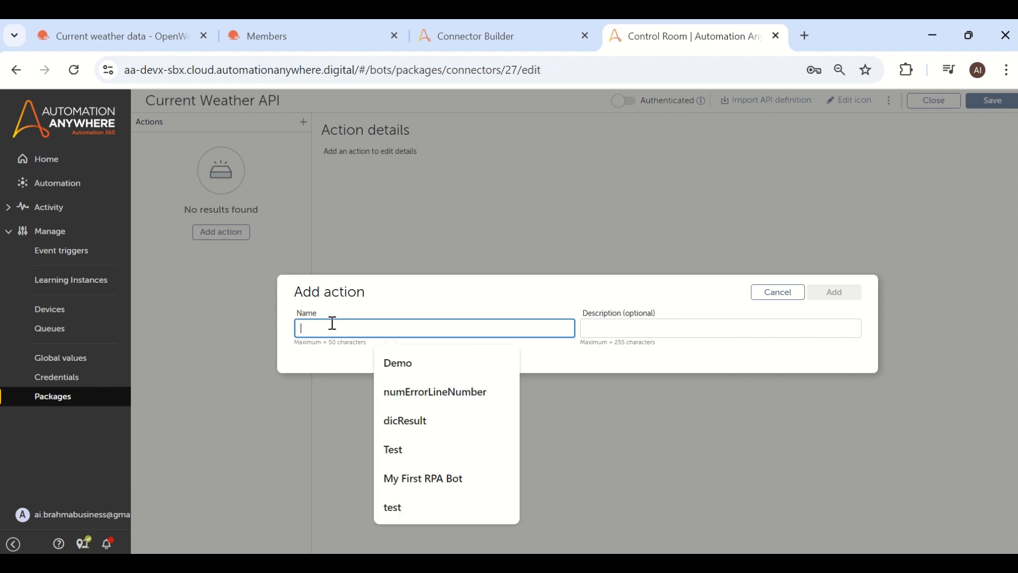
pyautogui.click(627, 333)
pyautogui.click(808, 305)
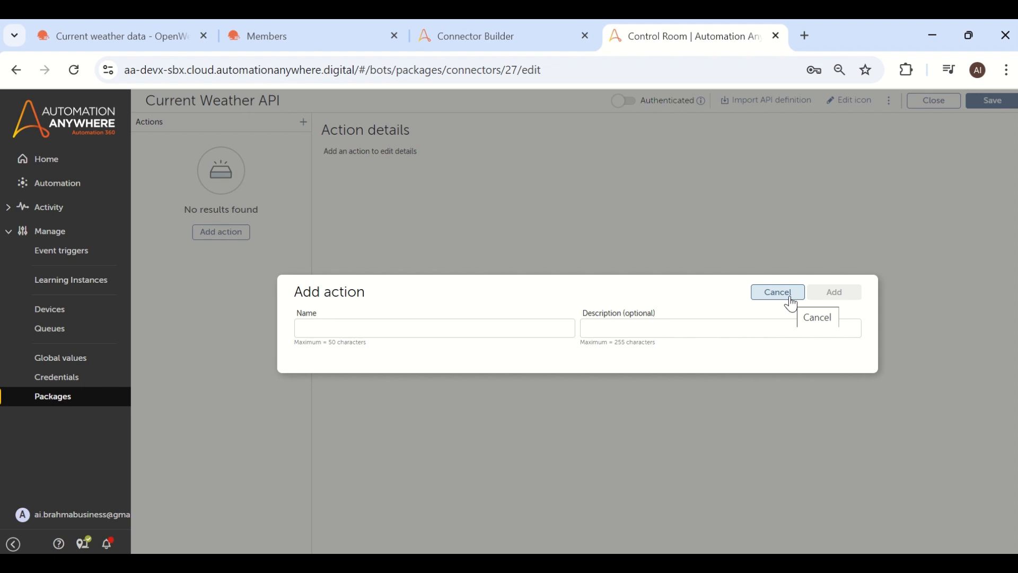
pyautogui.click(790, 299)
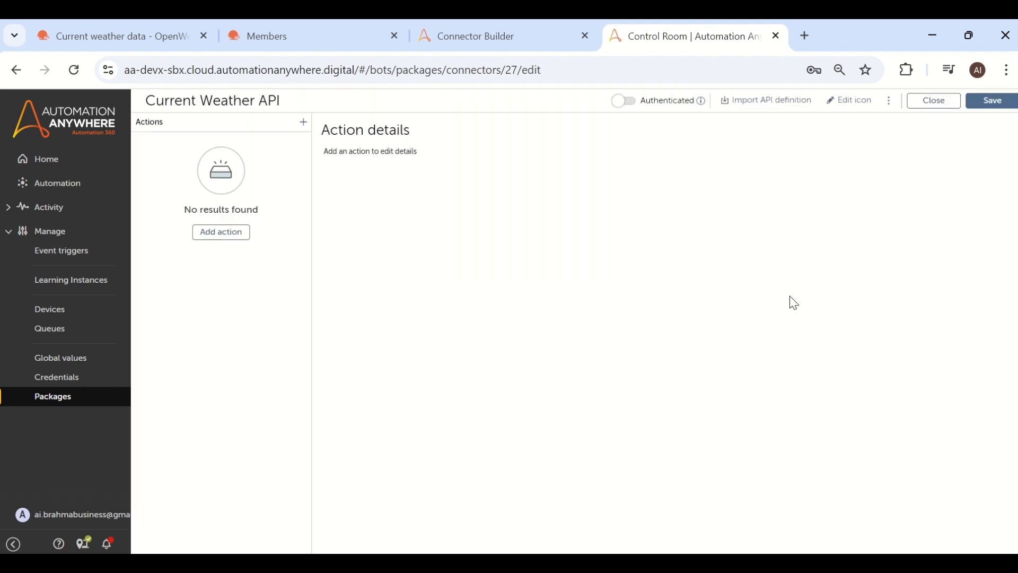
# Start importing an API definition into the connector with Postman collection as the type.
pyautogui.click(781, 108)
pyautogui.click(405, 333)
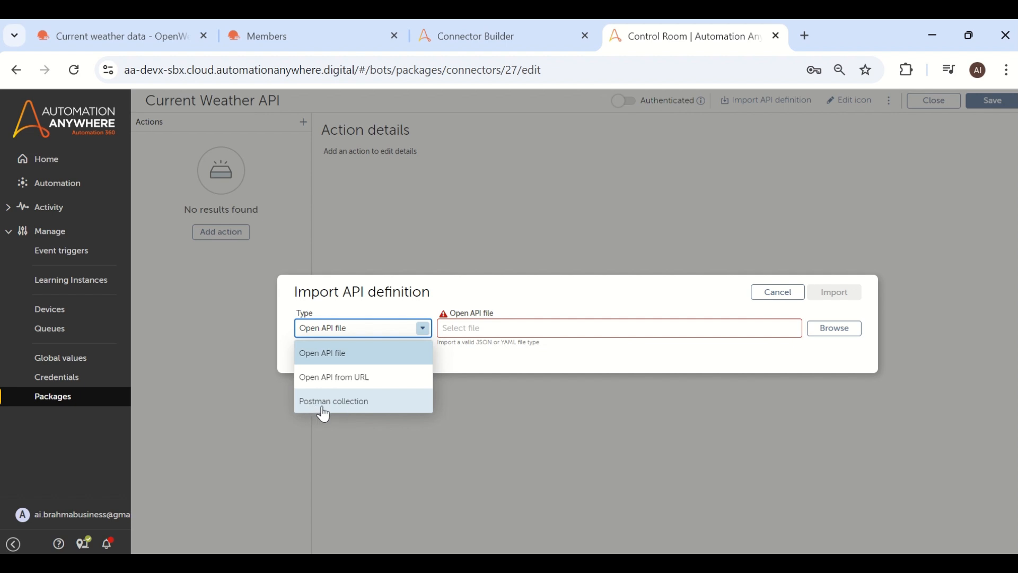
pyautogui.click(324, 402)
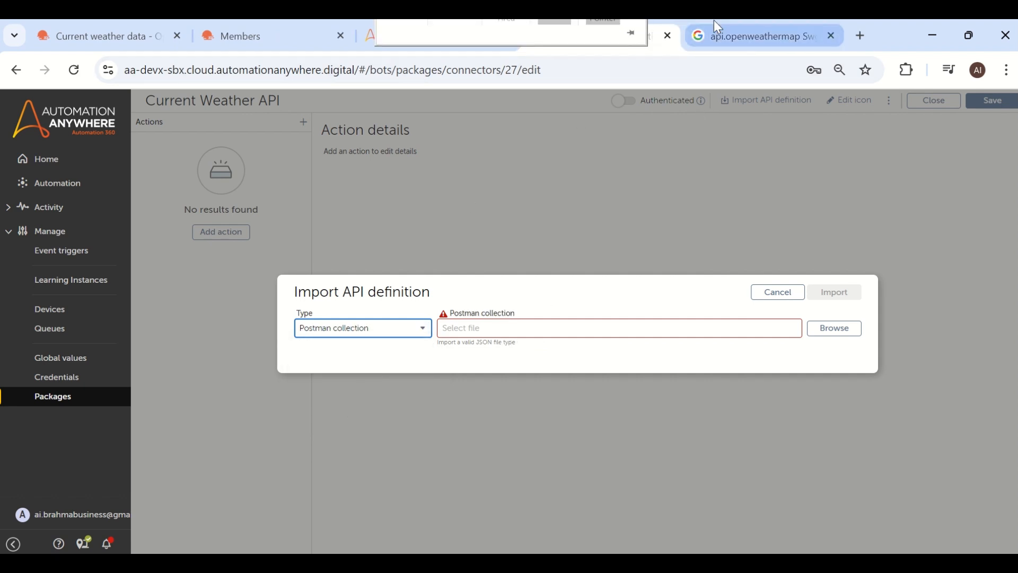
# Search Google for openweathermap api postman and open the first OpenWeatherMap result on the Postman API Network.
pyautogui.click(713, 27)
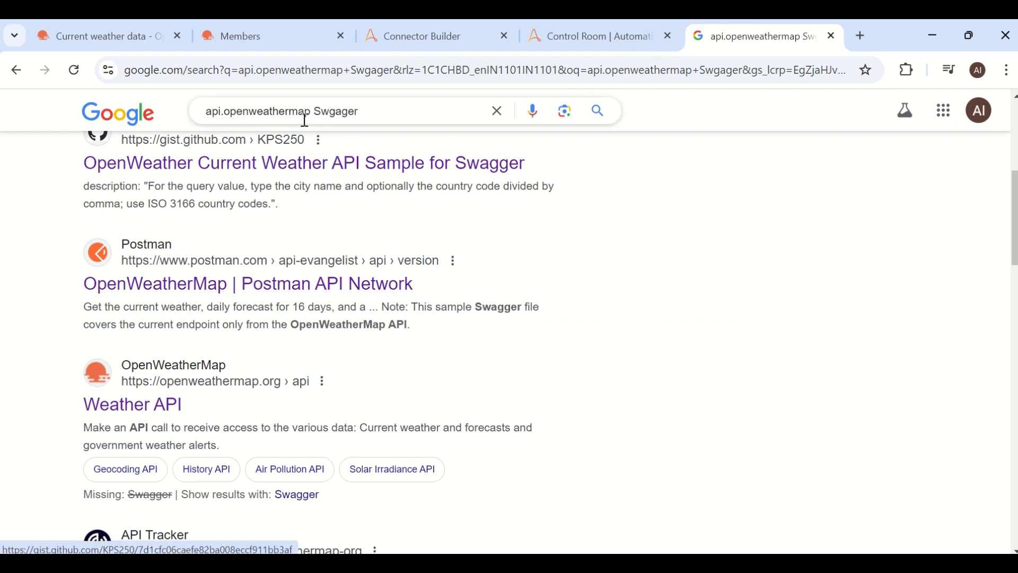
pyautogui.moveTo(316, 111); pyautogui.dragTo(402, 112)
pyautogui.press('BackSpace')
pyautogui.write('Post,am')
pyautogui.press('BackSpace')
pyautogui.press('BackSpace')
pyautogui.press('BackSpace')
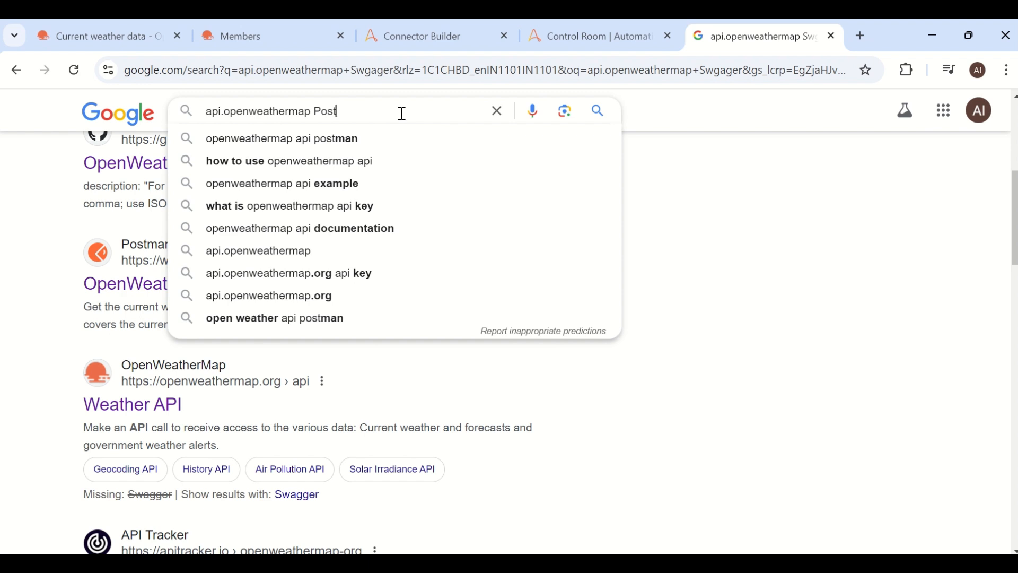
pyautogui.click(331, 141)
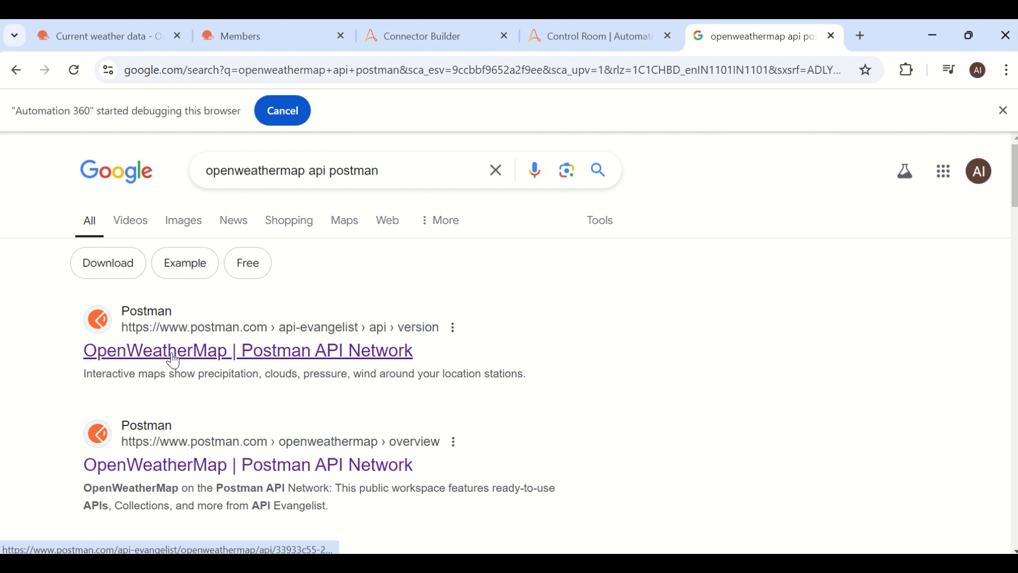
pyautogui.click(175, 362)
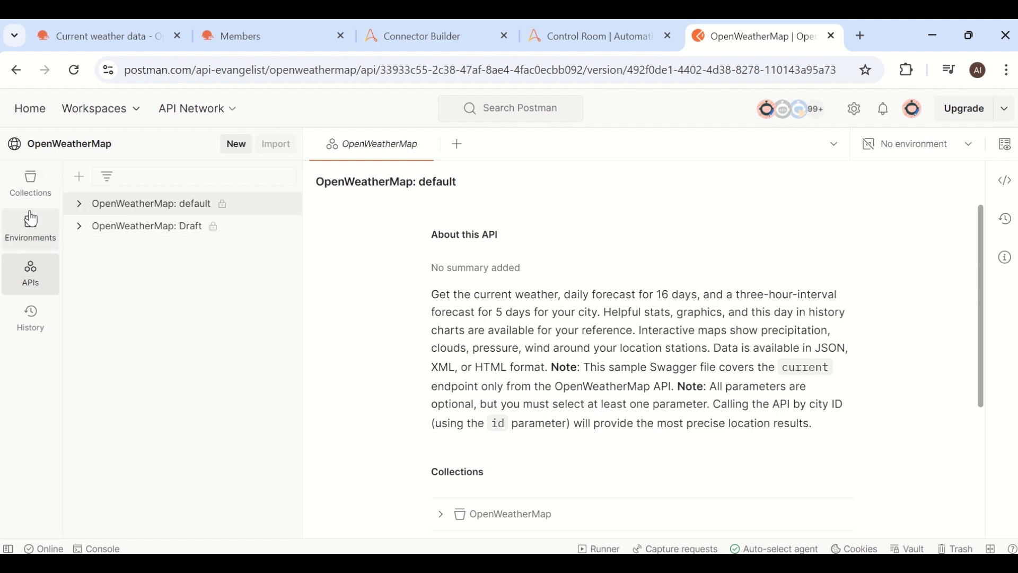
# Browse the workspace's collections and examine the query parameters of the OpenWeatherMap request for one location's current weather data.
pyautogui.click(32, 185)
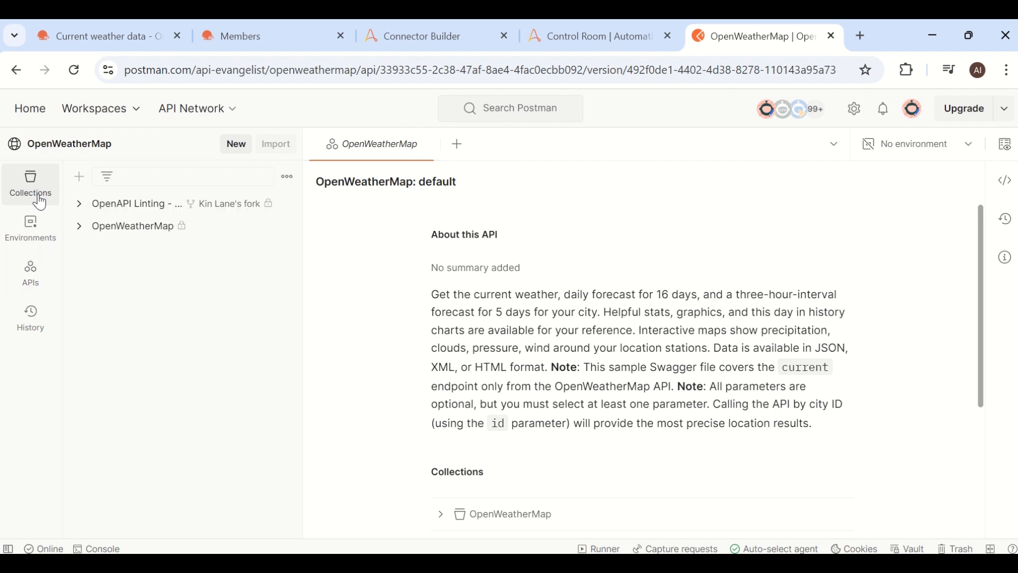
pyautogui.click(78, 216)
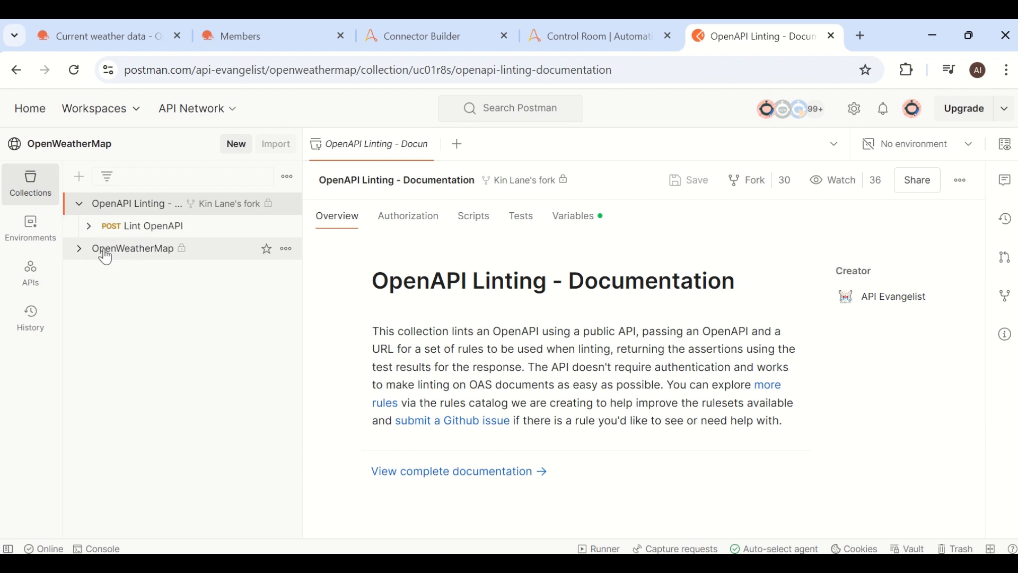
pyautogui.click(84, 249)
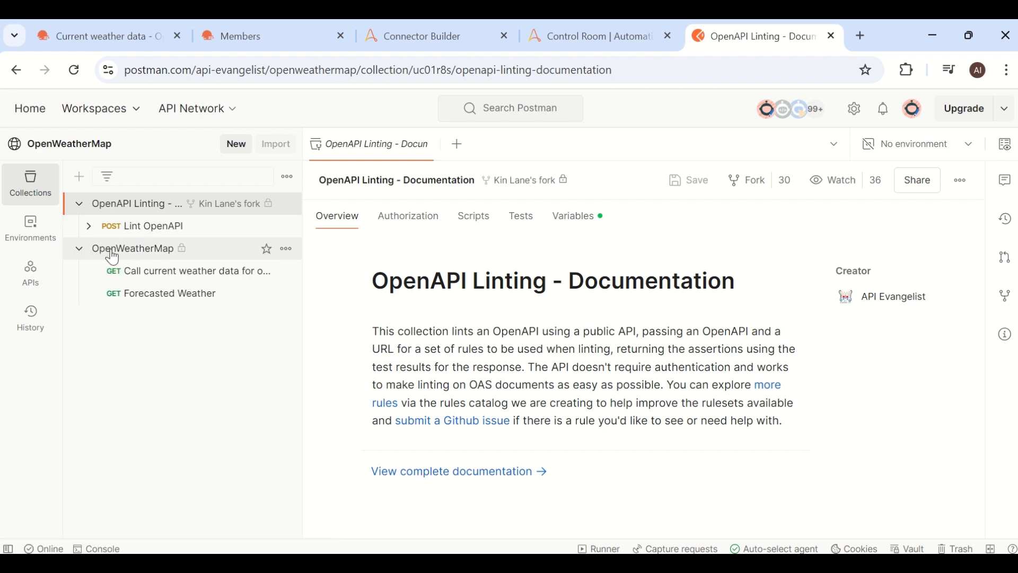
pyautogui.click(131, 282)
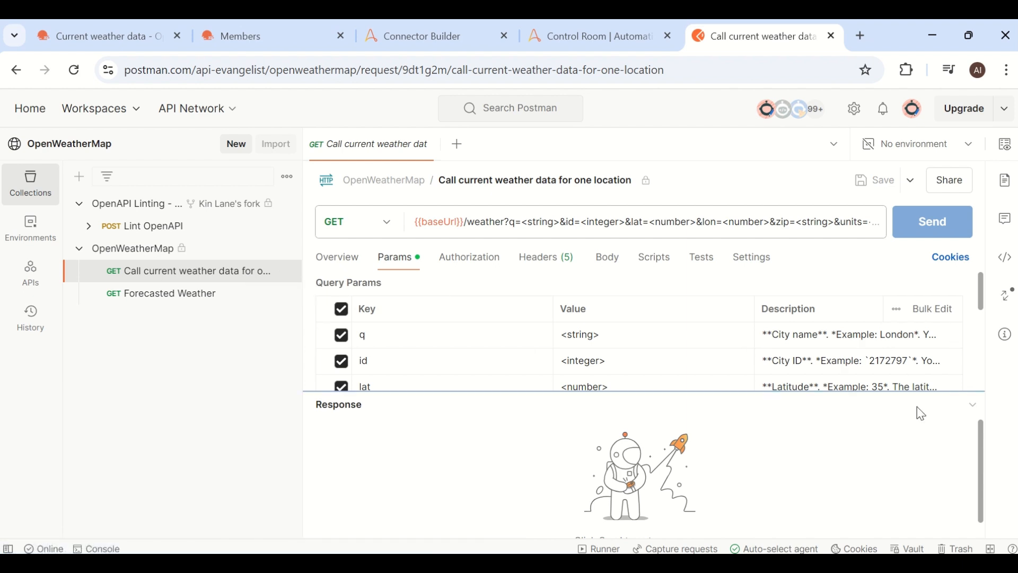
pyautogui.click(971, 412)
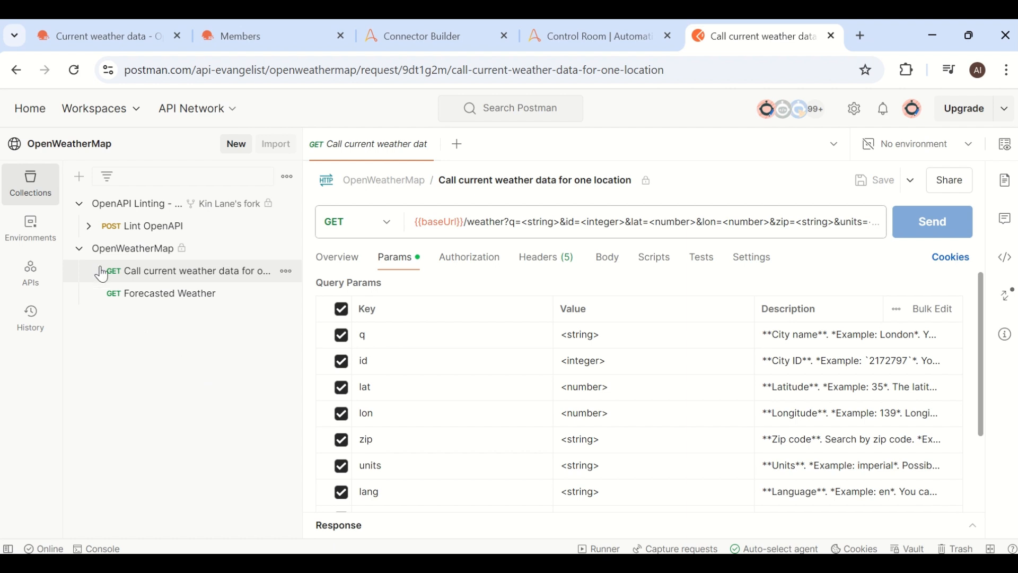
# Export the OpenWeatherMap collection from Postman as a Collection v2.1 JSON file.
pyautogui.click(206, 259)
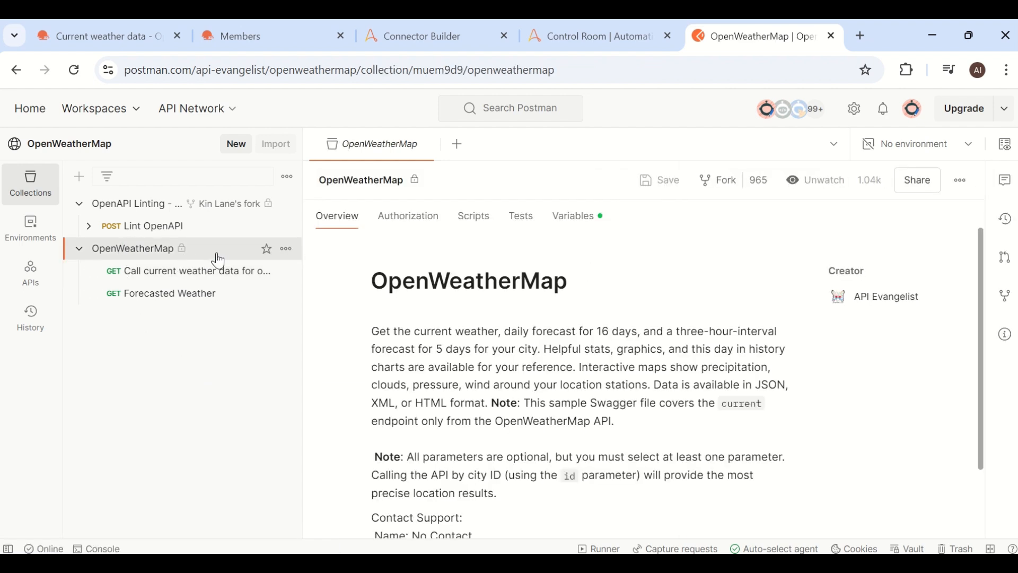
pyautogui.click(286, 250)
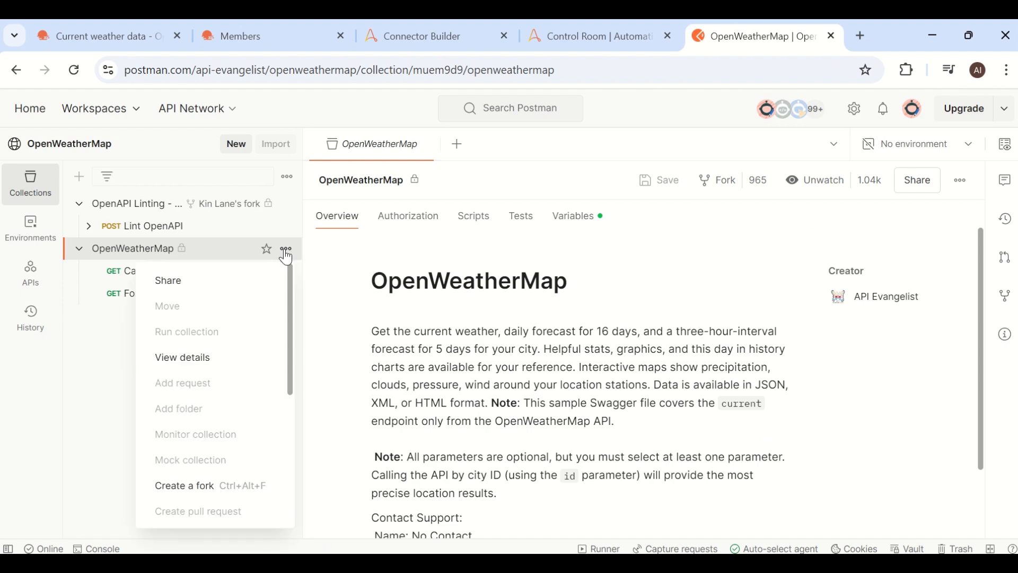
pyautogui.scroll(-5, 280, 361)
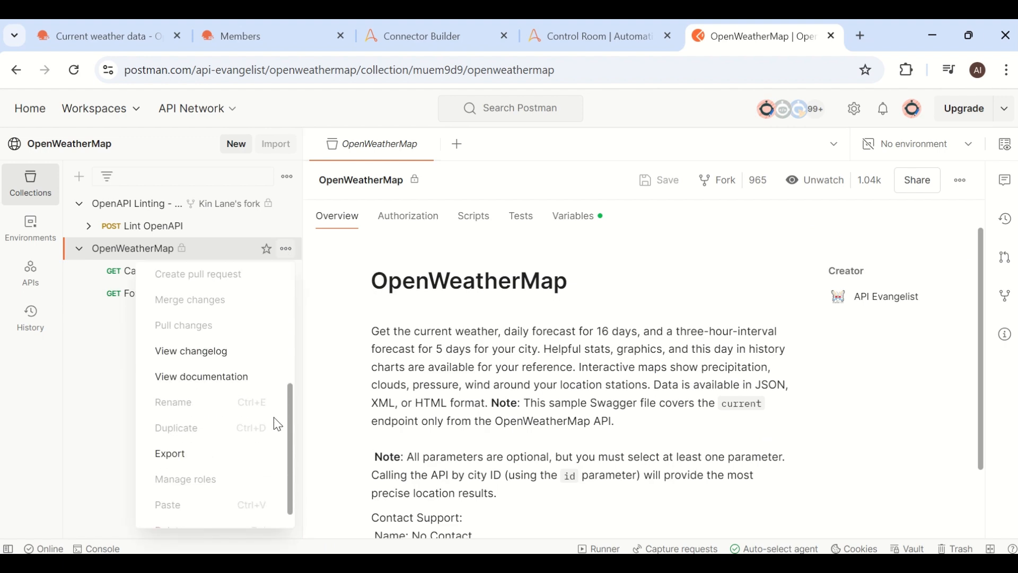
pyautogui.click(228, 445)
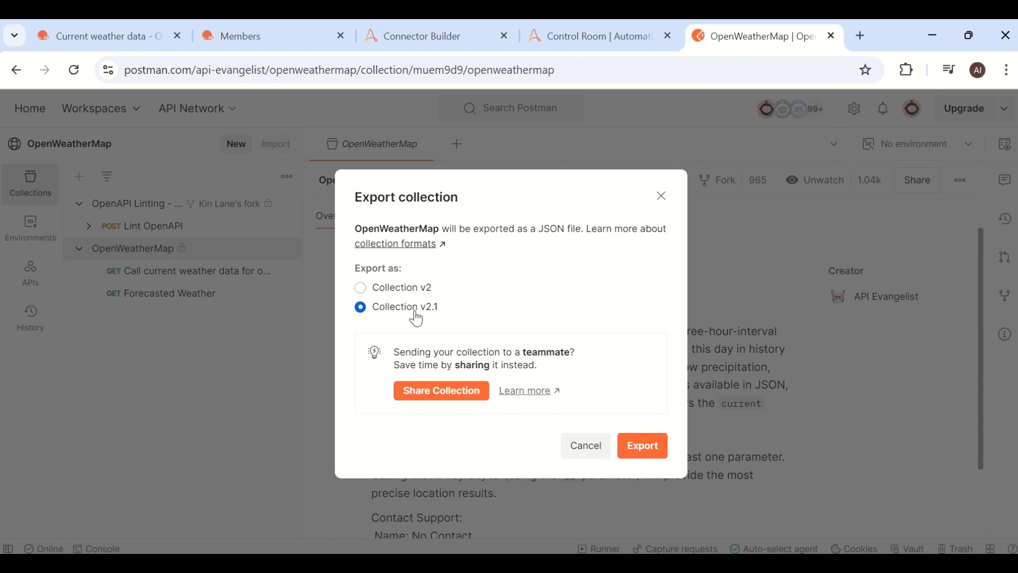
pyautogui.click(643, 451)
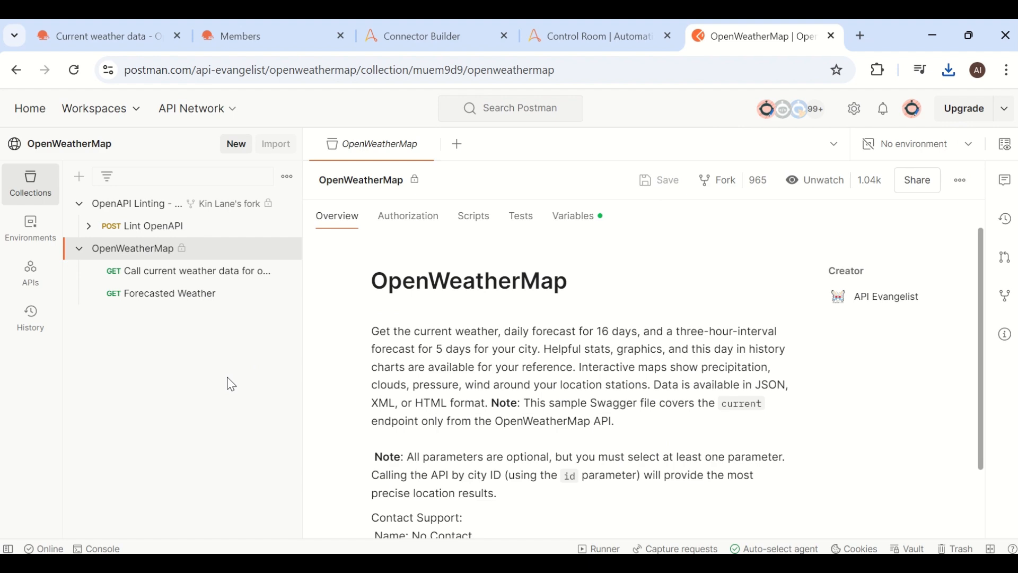
# Switch to the Automation Anywhere Control Room and import the downloaded OpenWeatherMap.postman_collection (1).json as the connector's API definition.
pyautogui.click(419, 32)
pyautogui.click(589, 36)
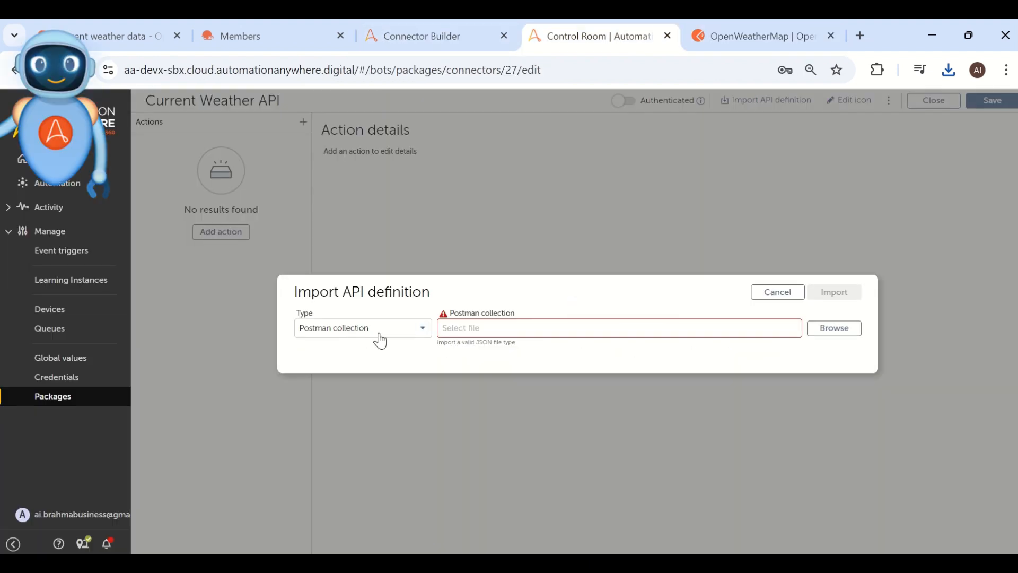
pyautogui.click(822, 338)
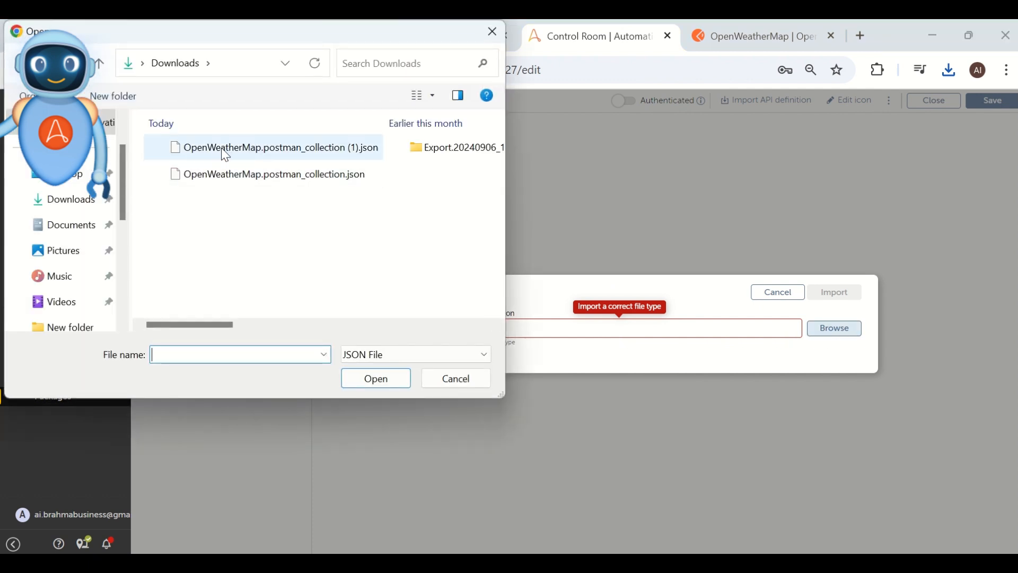
pyautogui.doubleClick(226, 154)
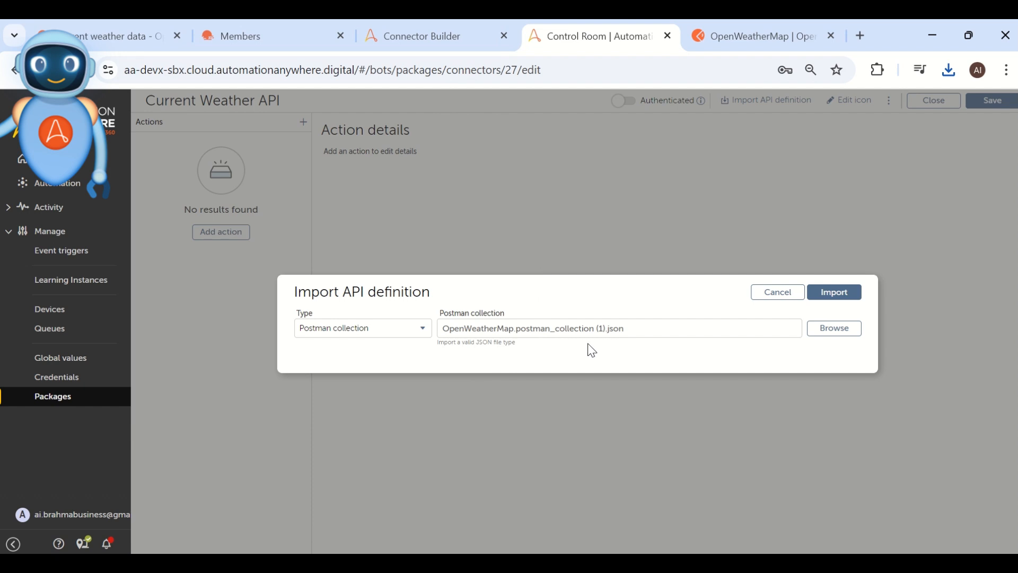
pyautogui.click(840, 296)
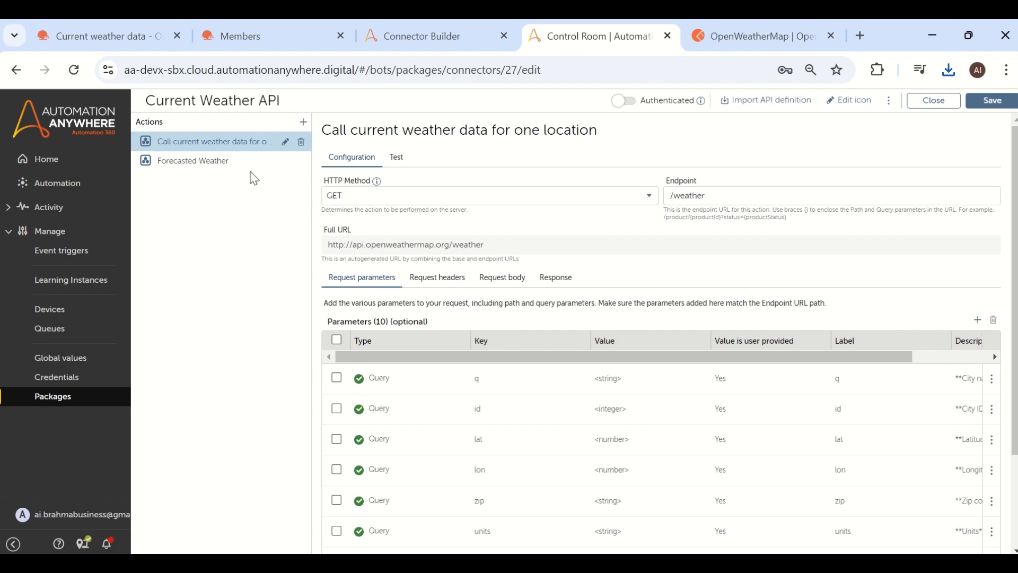
# Switch to Postman and look over the overviews of the OpenAPI Linting and OpenWeatherMap collections.
pyautogui.click(711, 38)
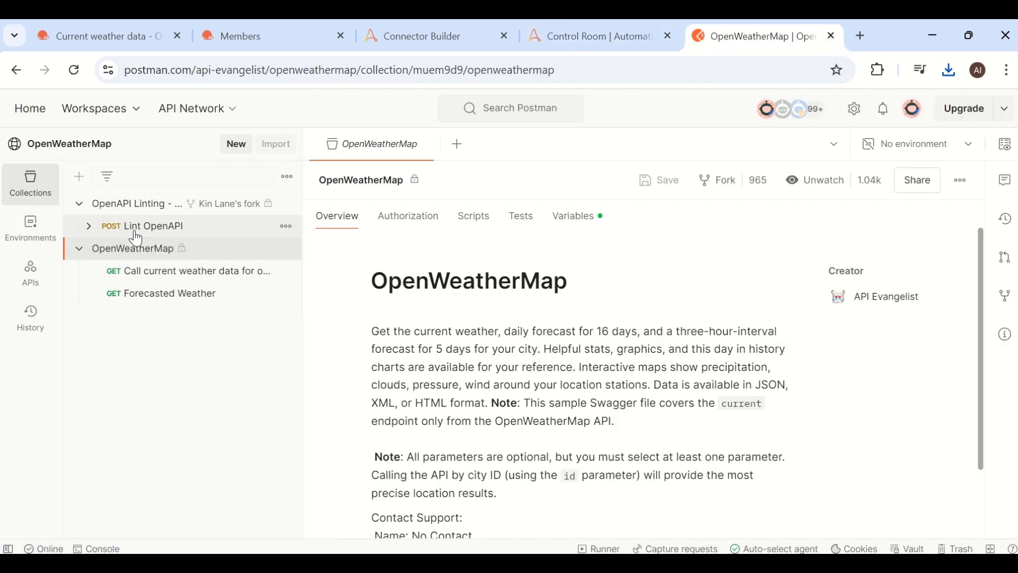
pyautogui.click(125, 214)
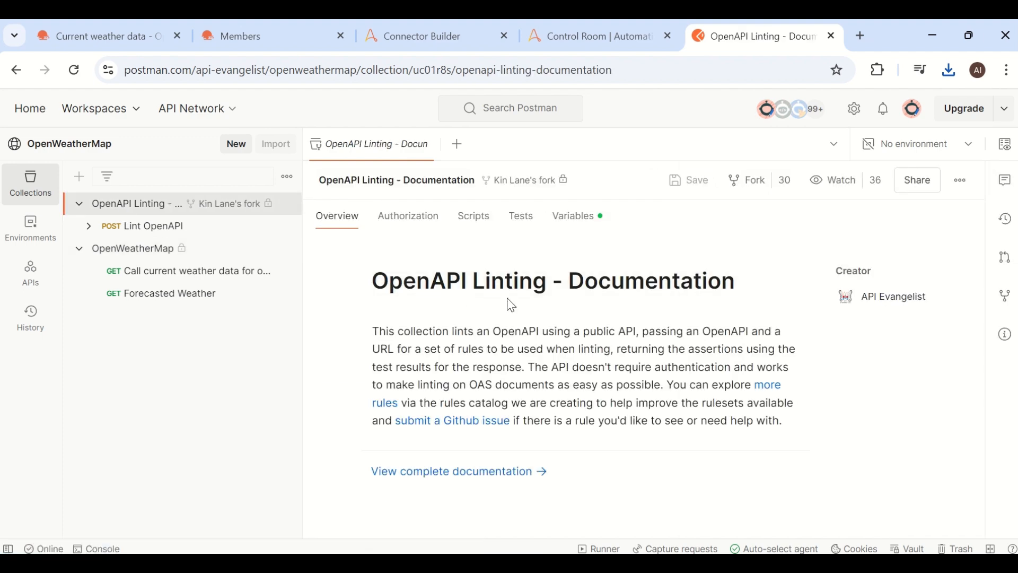
pyautogui.click(134, 258)
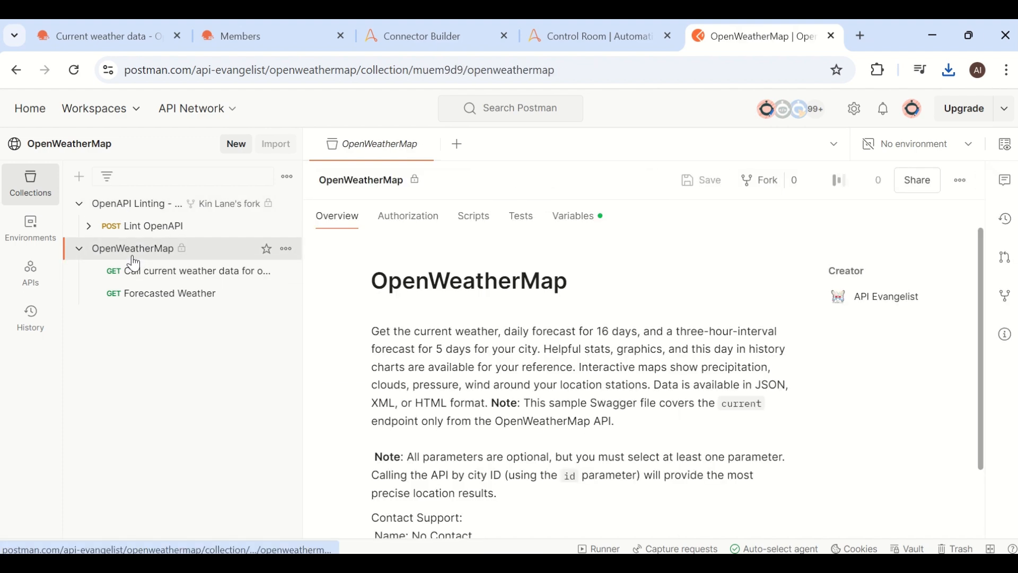
# Return to the Control Room, delete the Forecasted Weather action, and check the connector's icon settings without changing them.
pyautogui.click(565, 49)
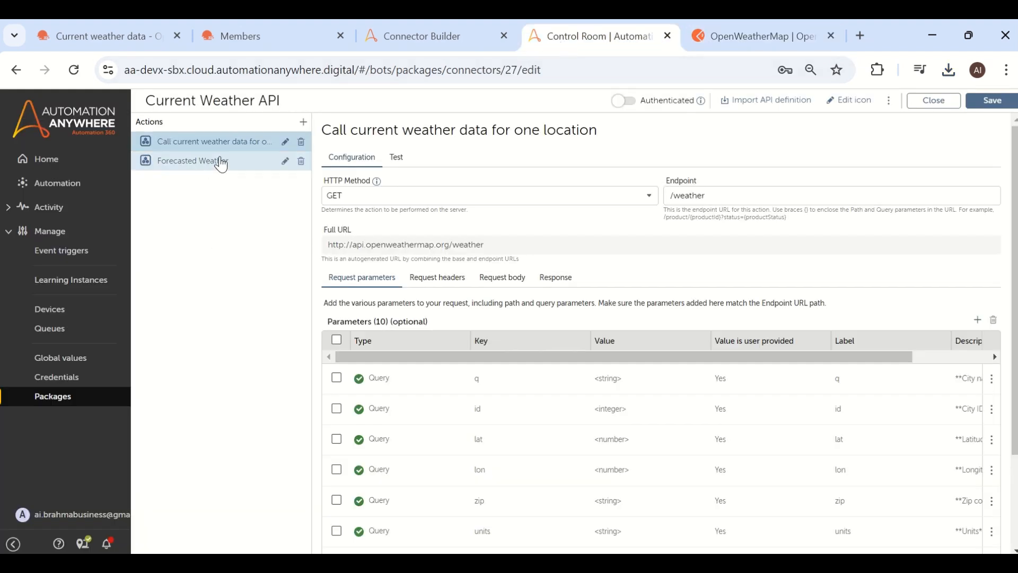
pyautogui.click(208, 162)
pyautogui.click(301, 162)
pyautogui.click(200, 150)
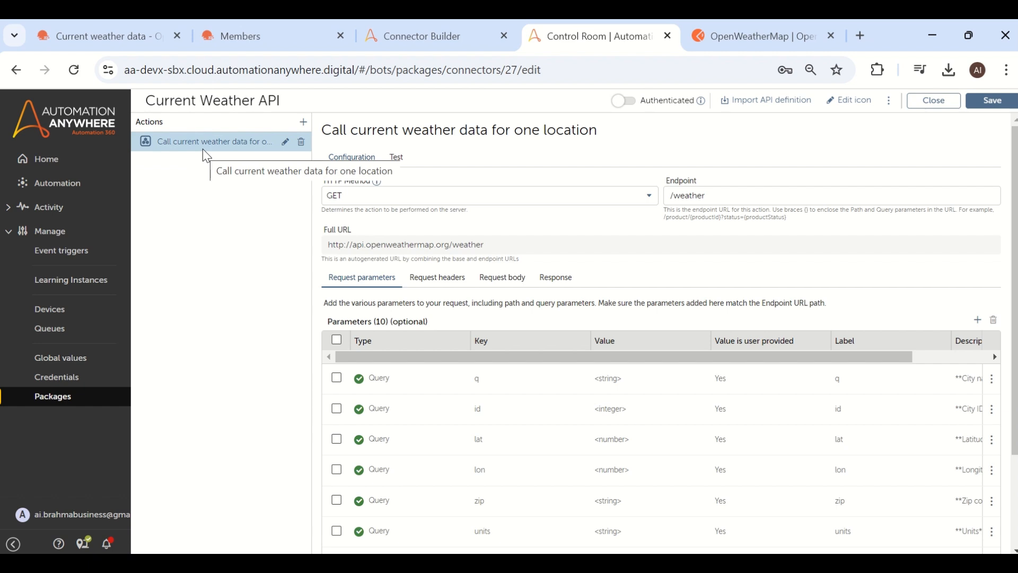
pyautogui.click(847, 100)
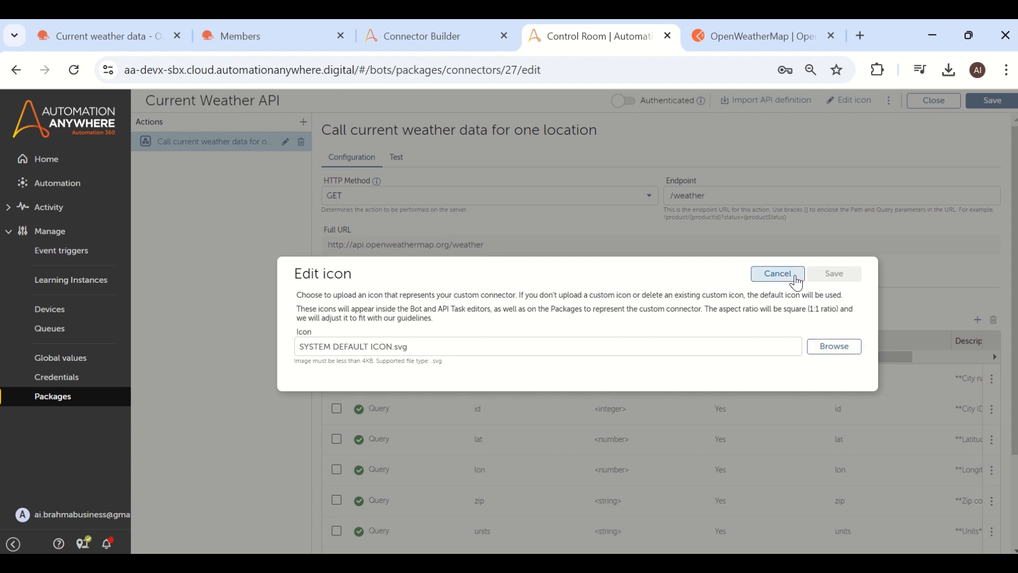
pyautogui.click(777, 273)
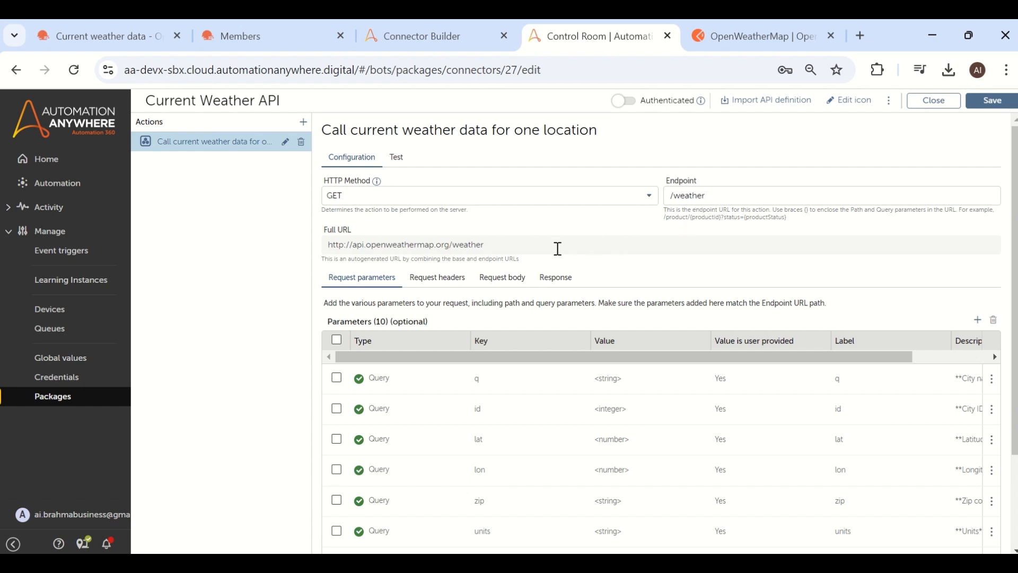
pyautogui.moveTo(511, 249); pyautogui.dragTo(323, 247)
pyautogui.hotkey('ctrl', 'c')
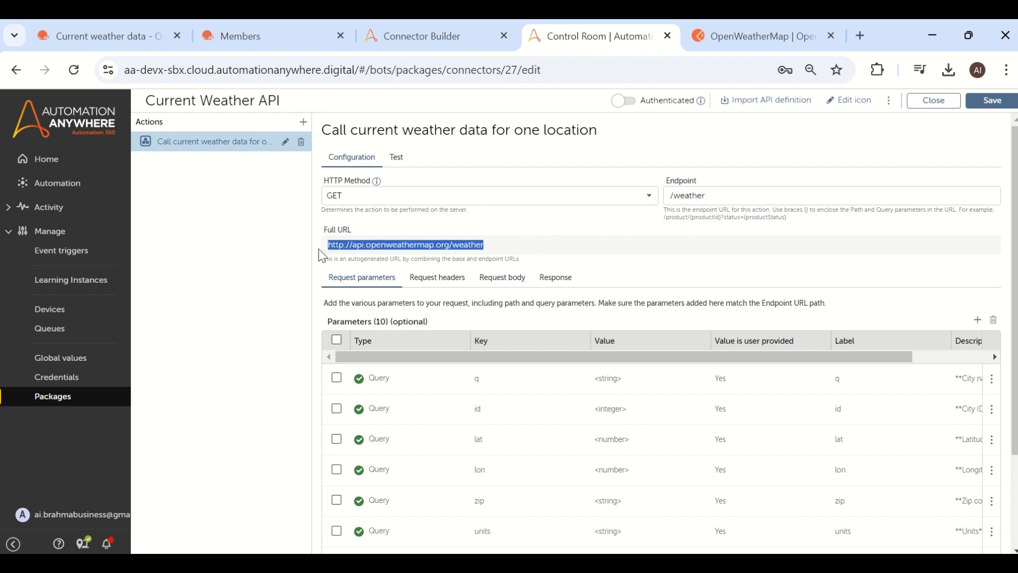
pyautogui.moveTo(711, 202); pyautogui.dragTo(613, 200)
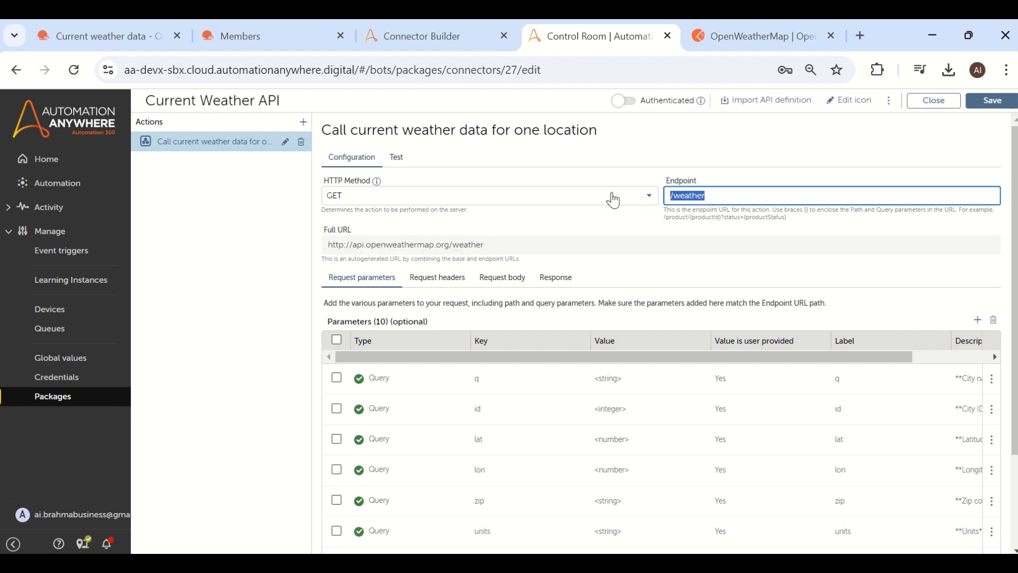
pyautogui.hotkey('ctrl', 'v')
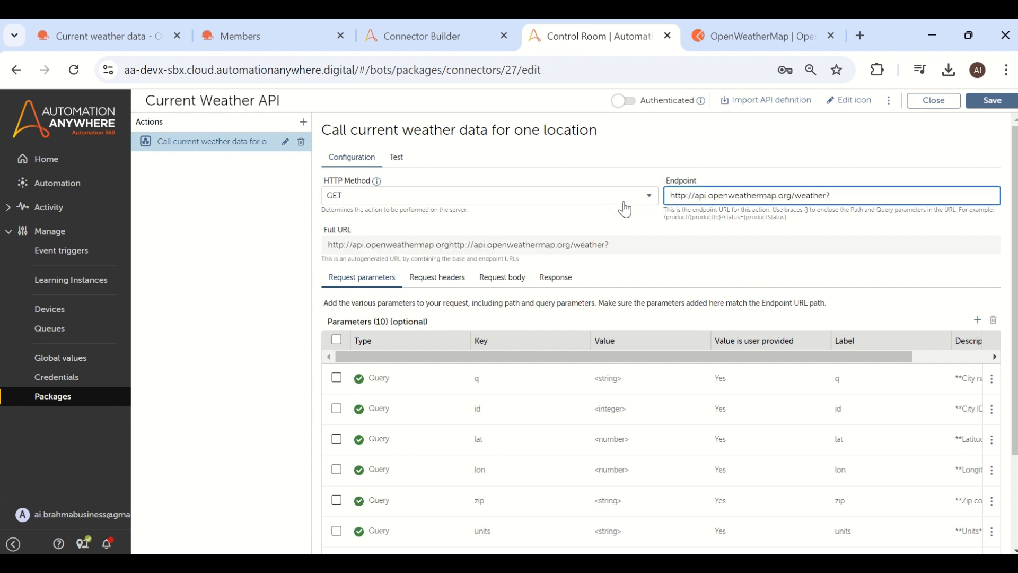
pyautogui.click(131, 38)
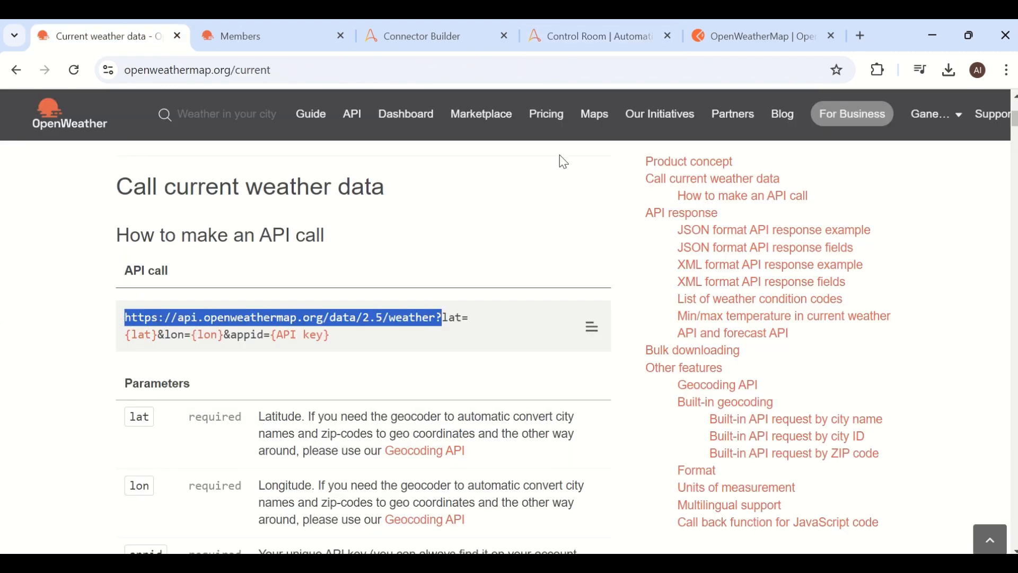
pyautogui.click(580, 46)
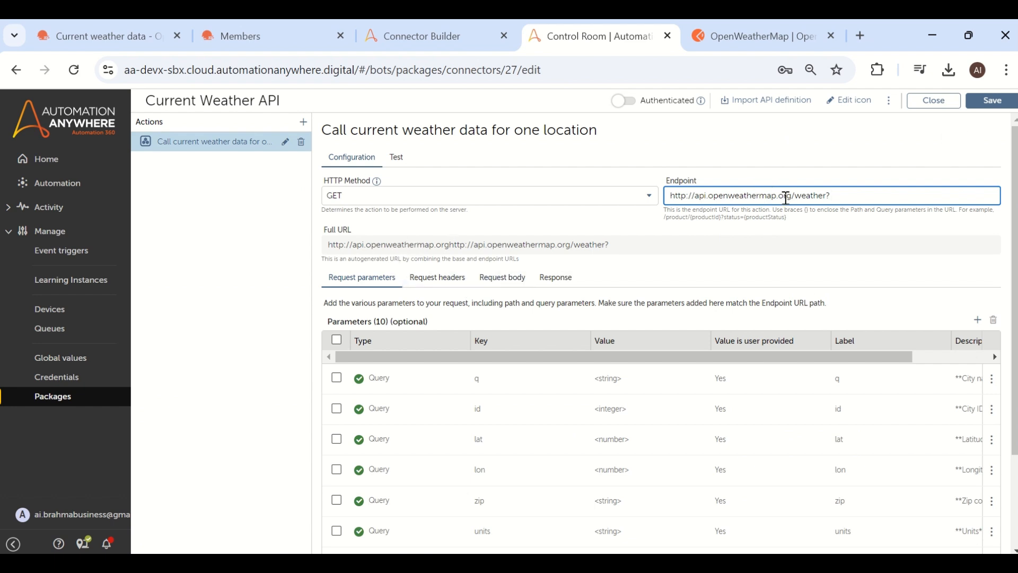
pyautogui.click(978, 102)
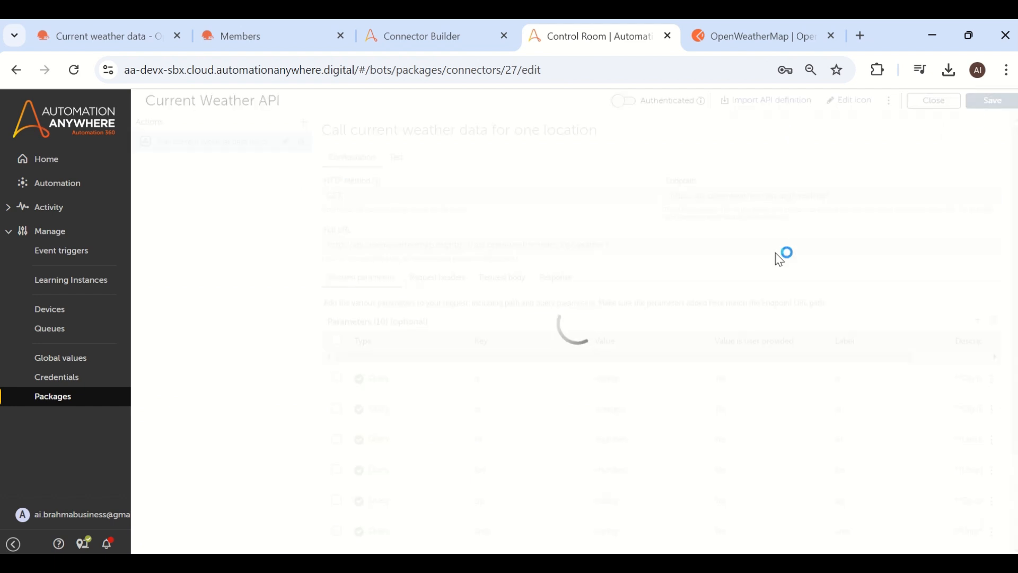
# Review the action's request parameters and descriptions, select all parameters except q and appid, and save the connector.
pyautogui.scroll(-2, 789, 431)
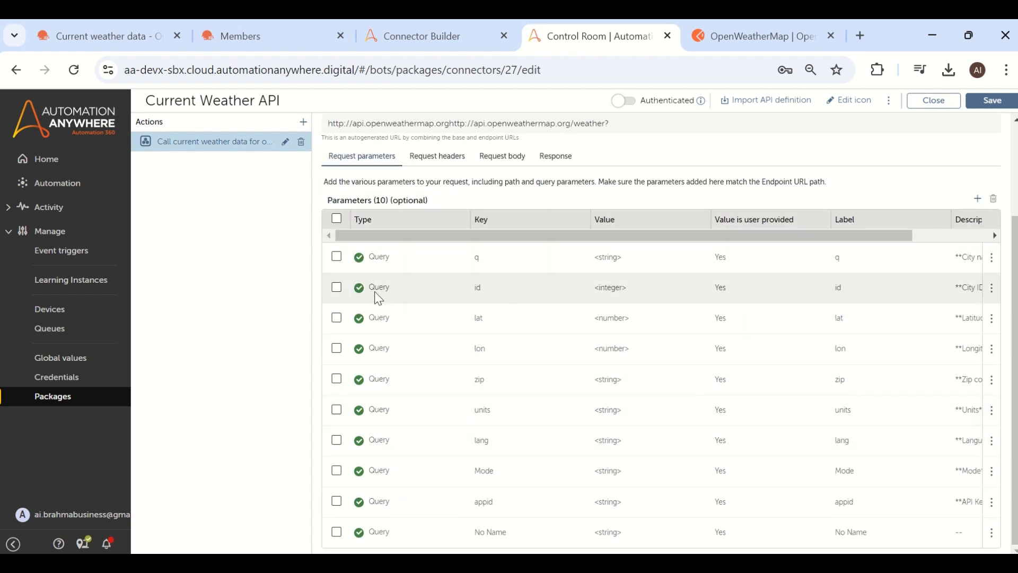
pyautogui.moveTo(810, 237); pyautogui.dragTo(899, 240)
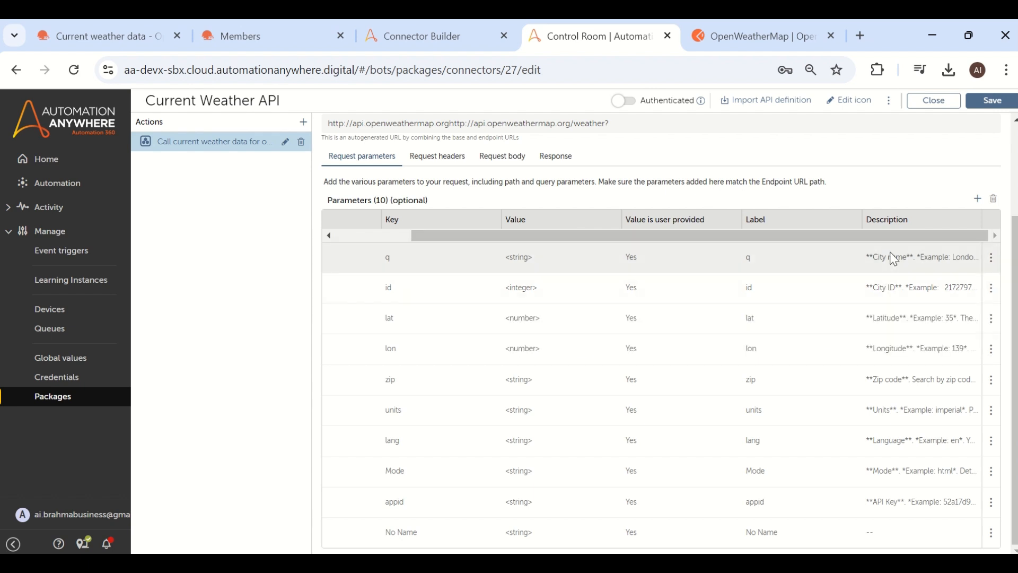
pyautogui.moveTo(873, 259); pyautogui.dragTo(656, 252)
pyautogui.click(338, 287)
pyautogui.click(337, 220)
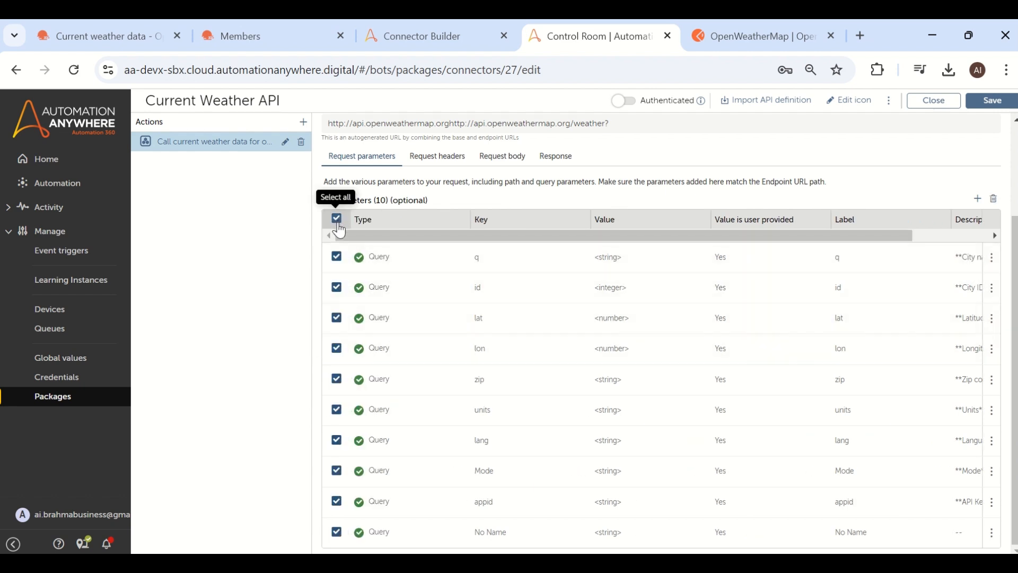
pyautogui.click(336, 257)
pyautogui.moveTo(393, 237); pyautogui.dragTo(654, 254)
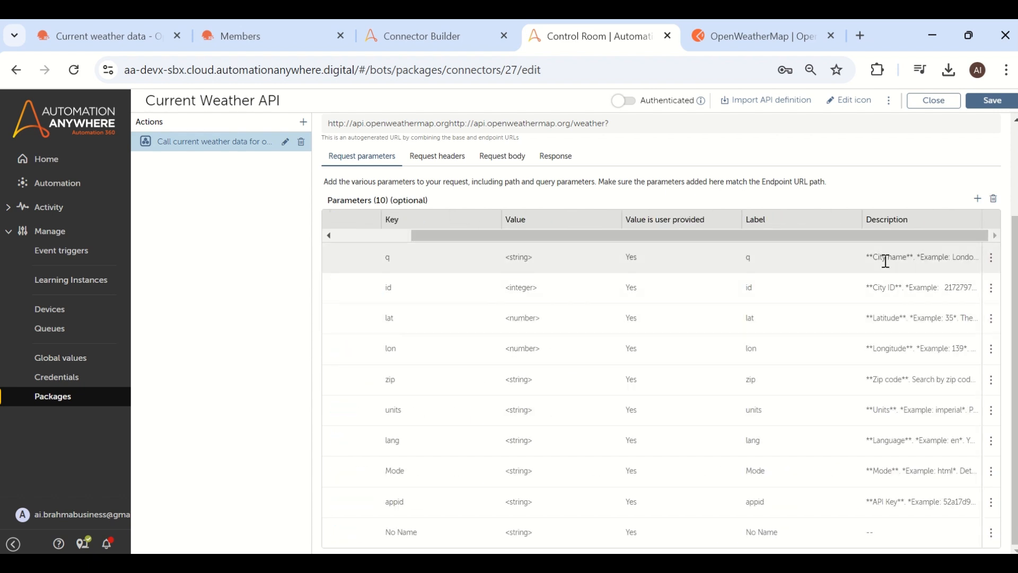
pyautogui.moveTo(803, 236); pyautogui.dragTo(623, 249)
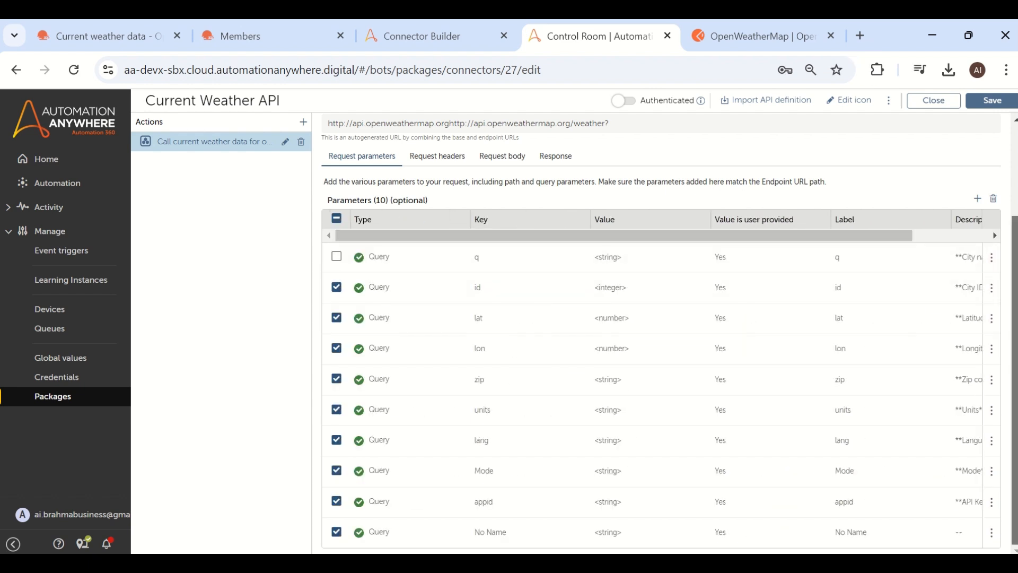
pyautogui.moveTo(719, 238); pyautogui.dragTo(536, 267)
pyautogui.click(336, 502)
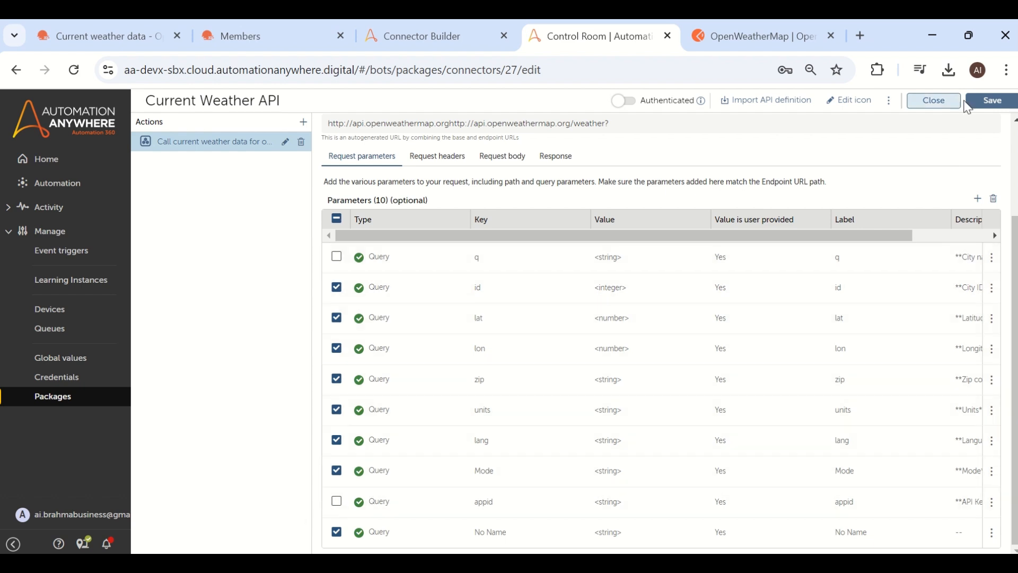
pyautogui.click(984, 106)
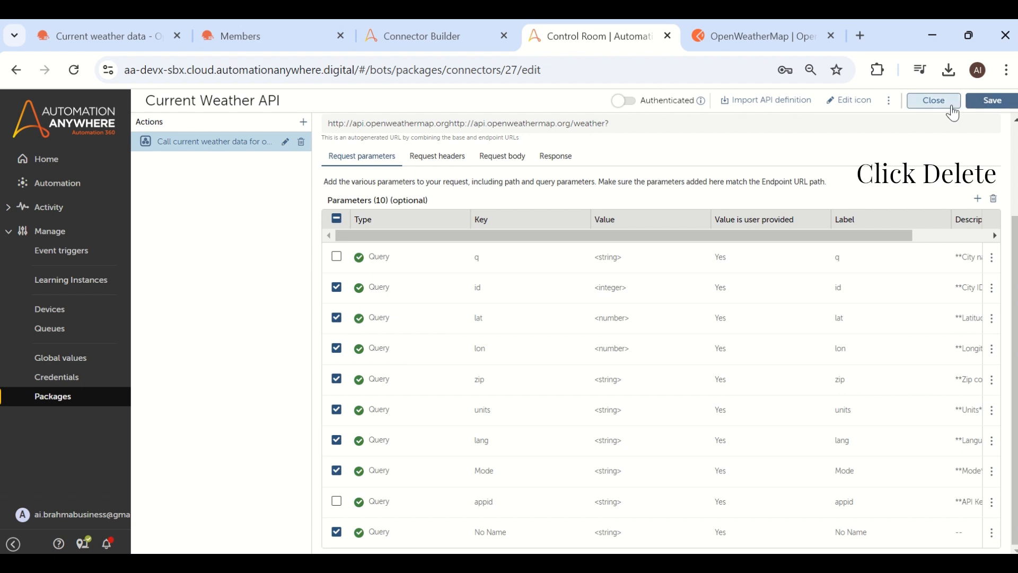
pyautogui.click(991, 108)
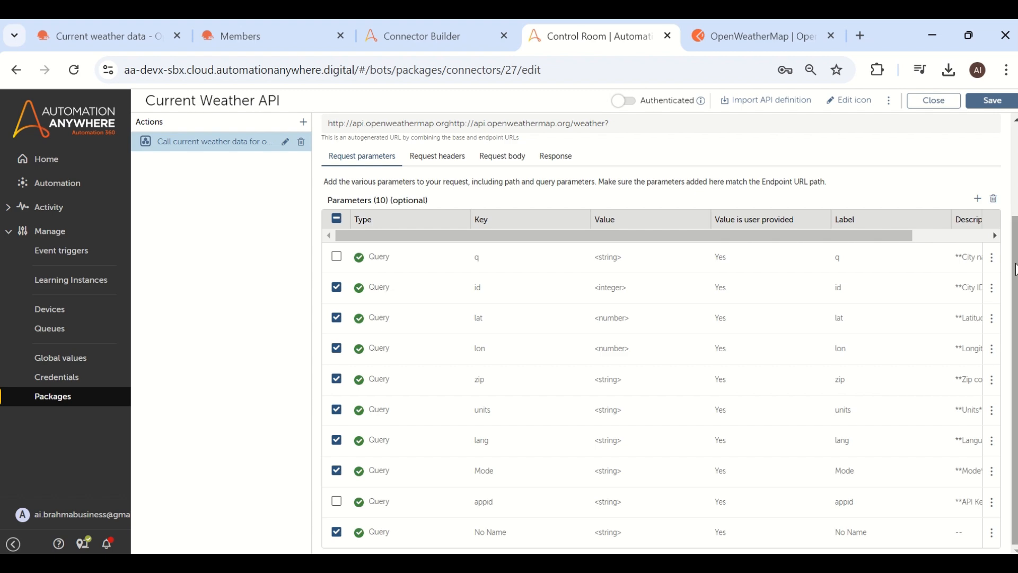
# View the action's request headers and the form for adding a header, then cancel without adding one.
pyautogui.scroll(2, 537, 269)
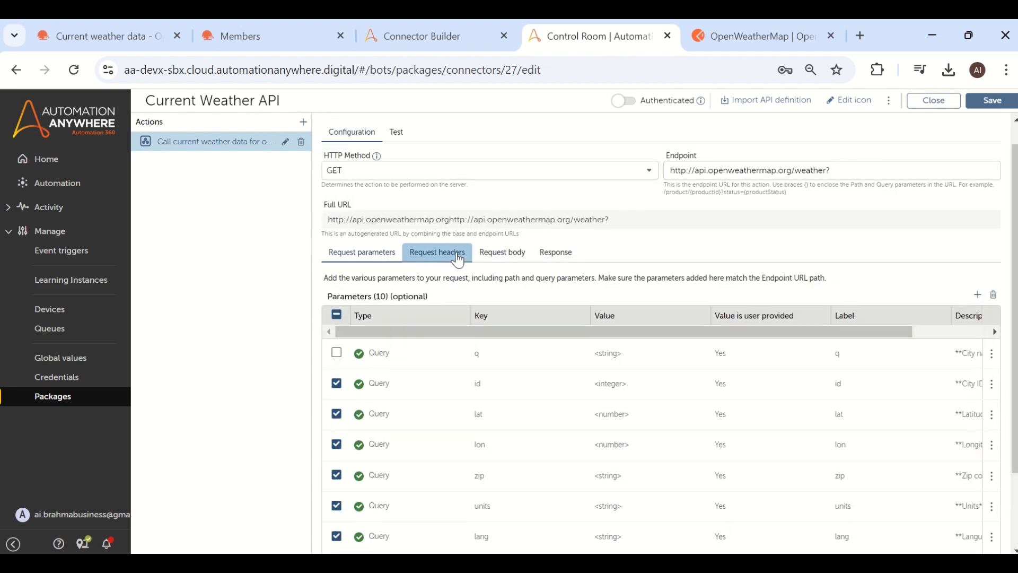
pyautogui.click(435, 253)
pyautogui.click(667, 470)
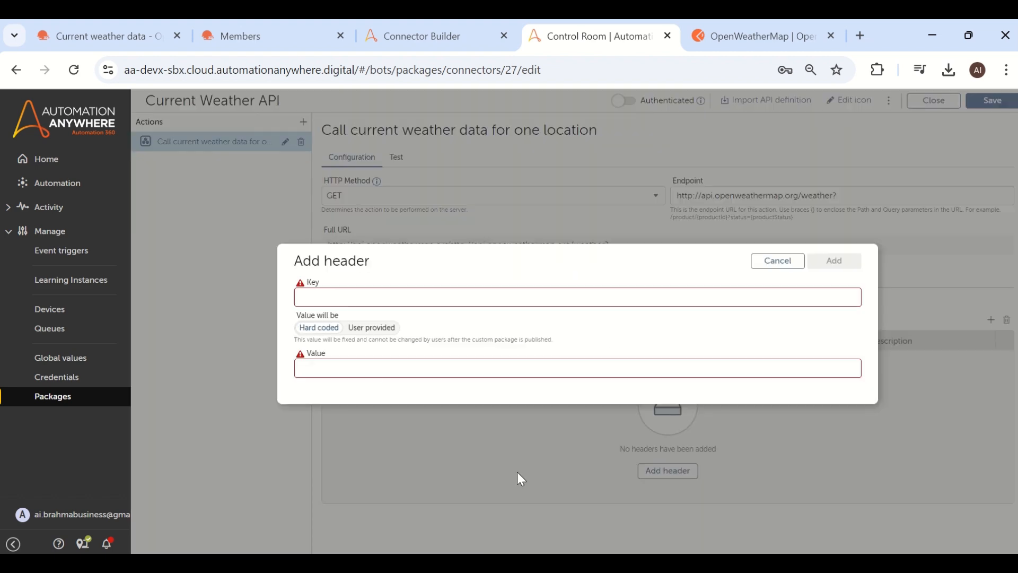
pyautogui.click(769, 262)
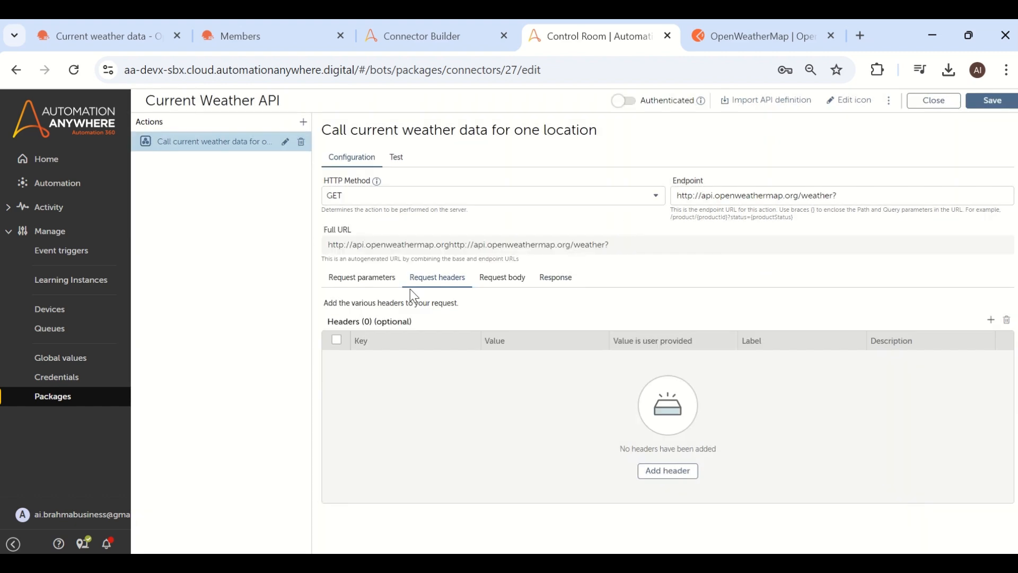
# Switch to Postman and review the authorization, headers, parameters and body of the request for one location's current weather data.
pyautogui.click(717, 36)
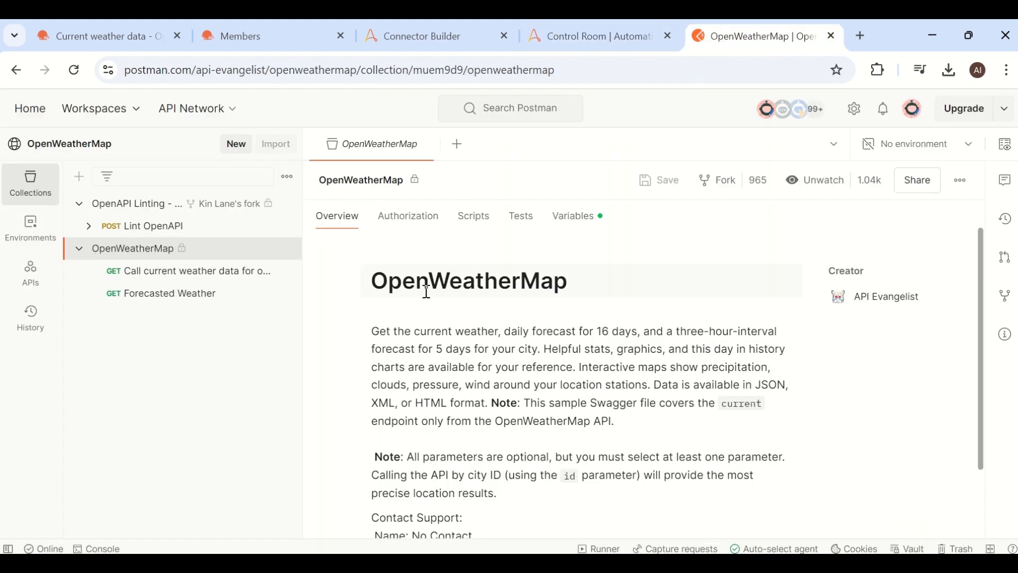
pyautogui.click(187, 277)
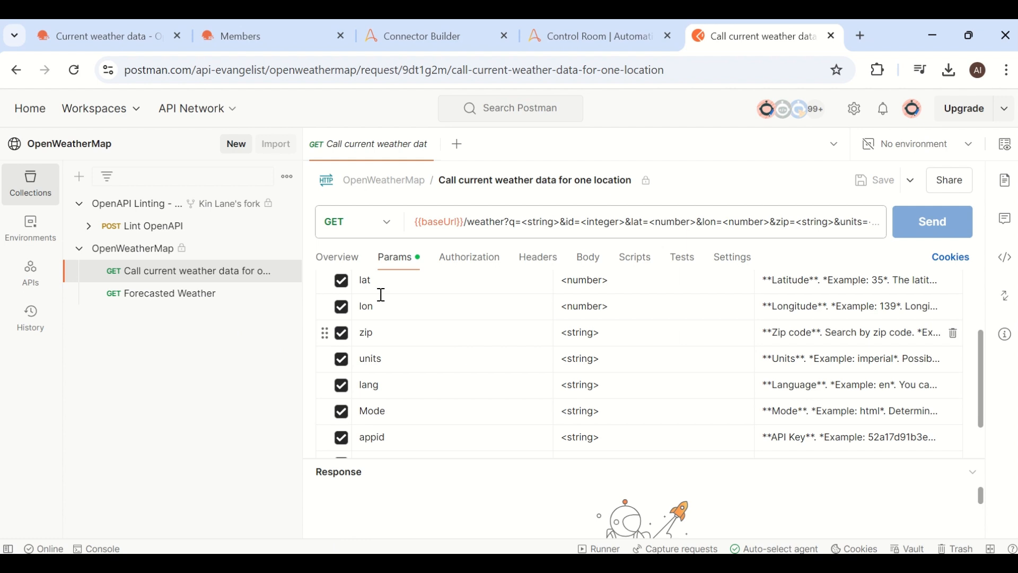
pyautogui.click(469, 258)
pyautogui.click(517, 261)
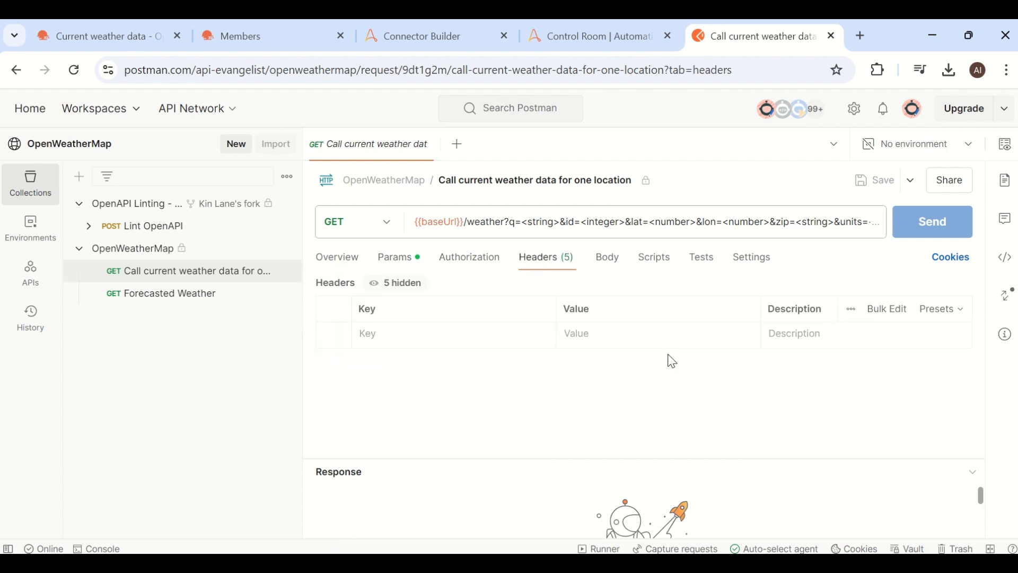
pyautogui.click(413, 266)
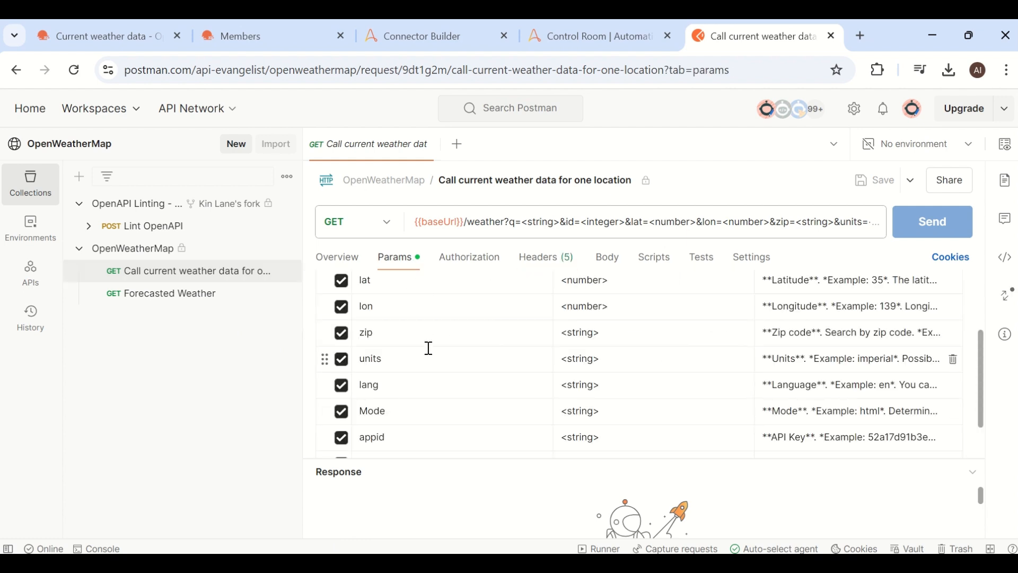
pyautogui.click(615, 271)
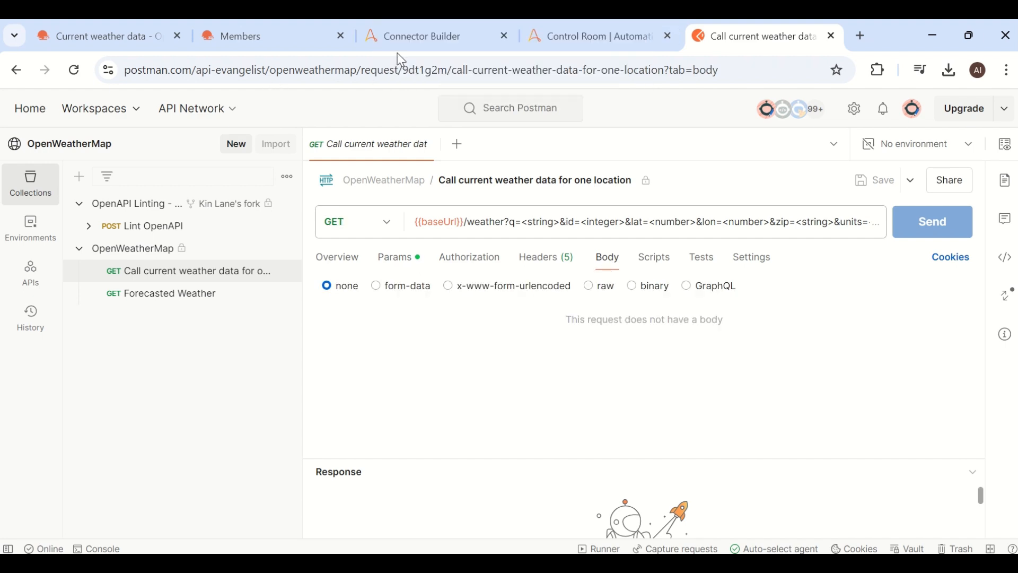
# Return to the Control Room, examine the action's request body types and response settings, and cancel the JSON sample import.
pyautogui.click(453, 38)
pyautogui.click(561, 34)
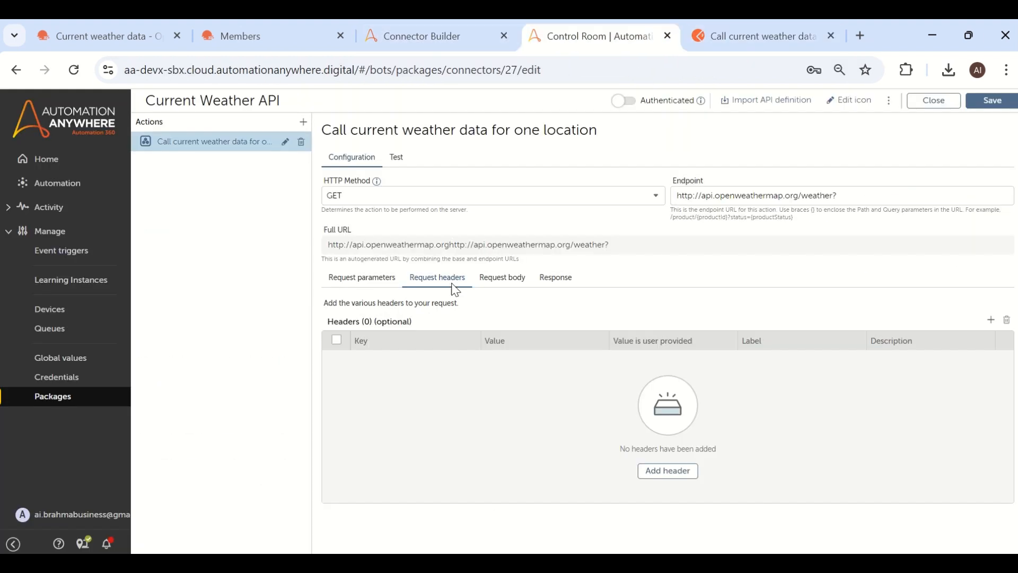
pyautogui.click(505, 281)
pyautogui.click(467, 342)
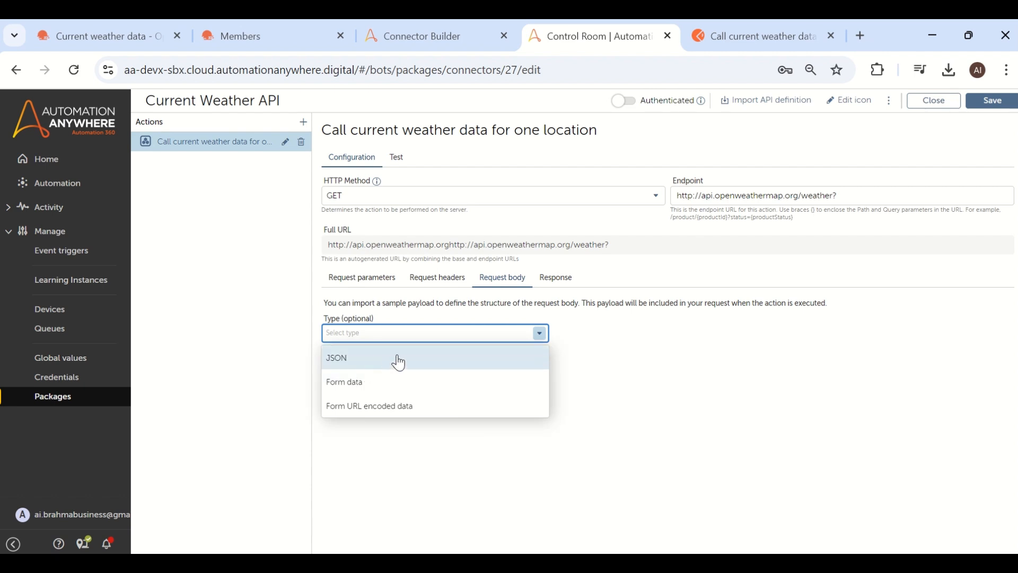
pyautogui.click(556, 279)
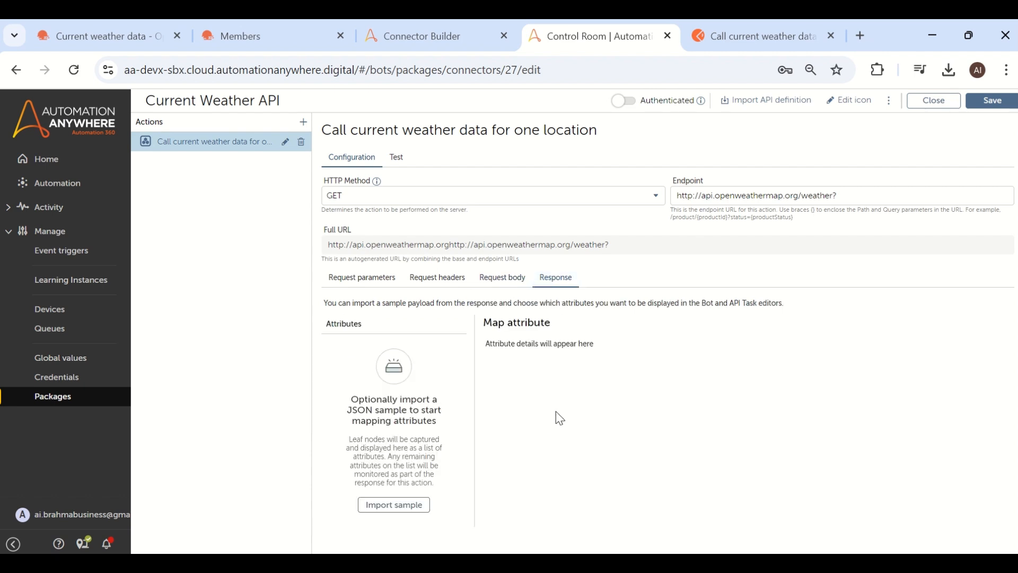
pyautogui.click(394, 506)
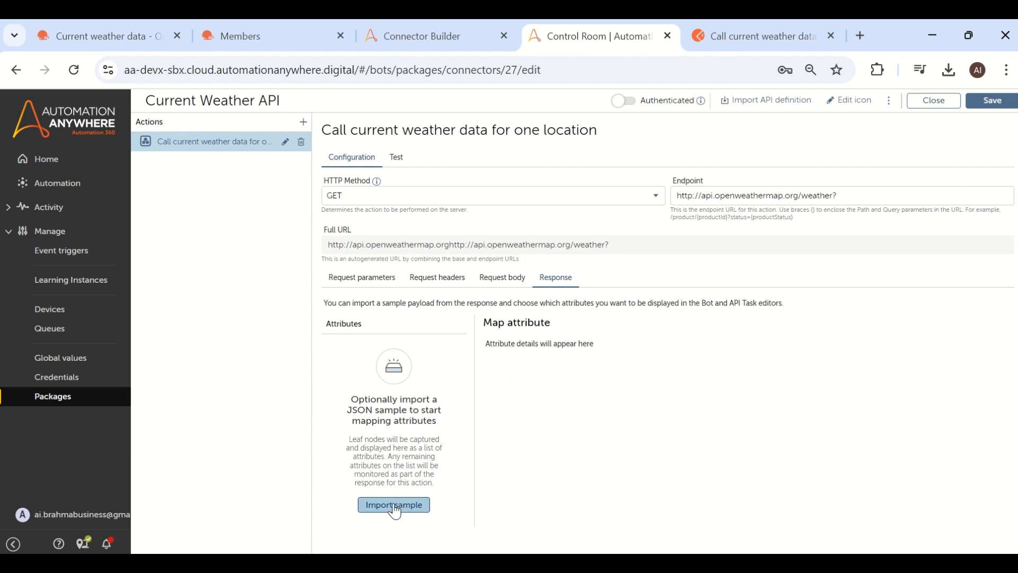
pyautogui.click(303, 195)
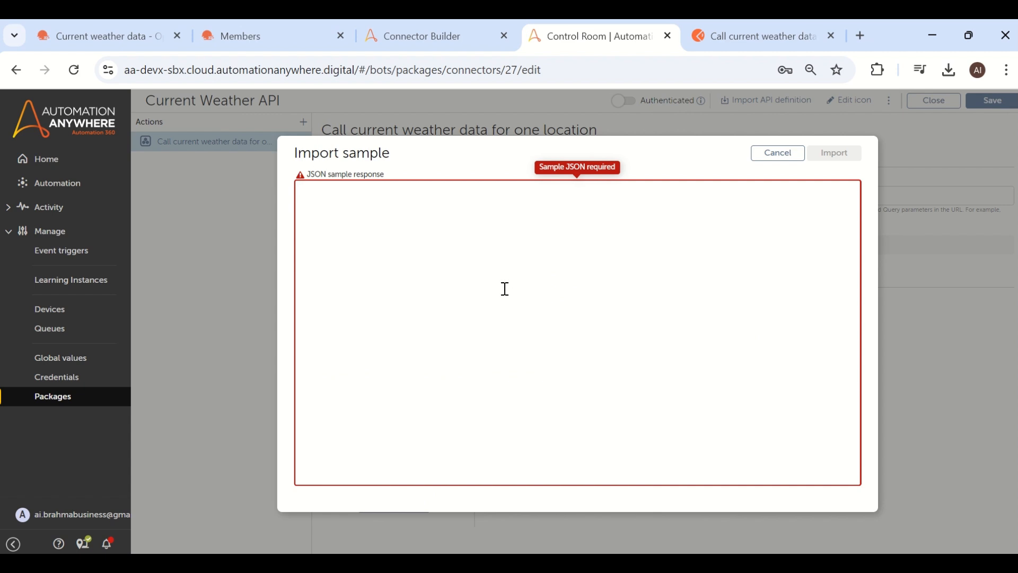
pyautogui.click(782, 155)
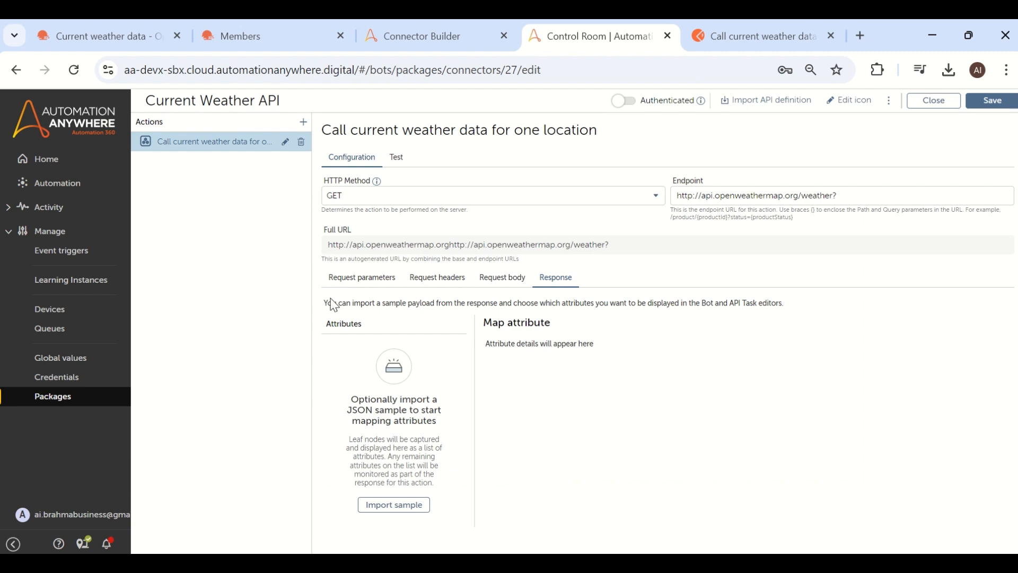
# Select all of the action's request parameters except q and appid, and save the connector.
pyautogui.click(366, 281)
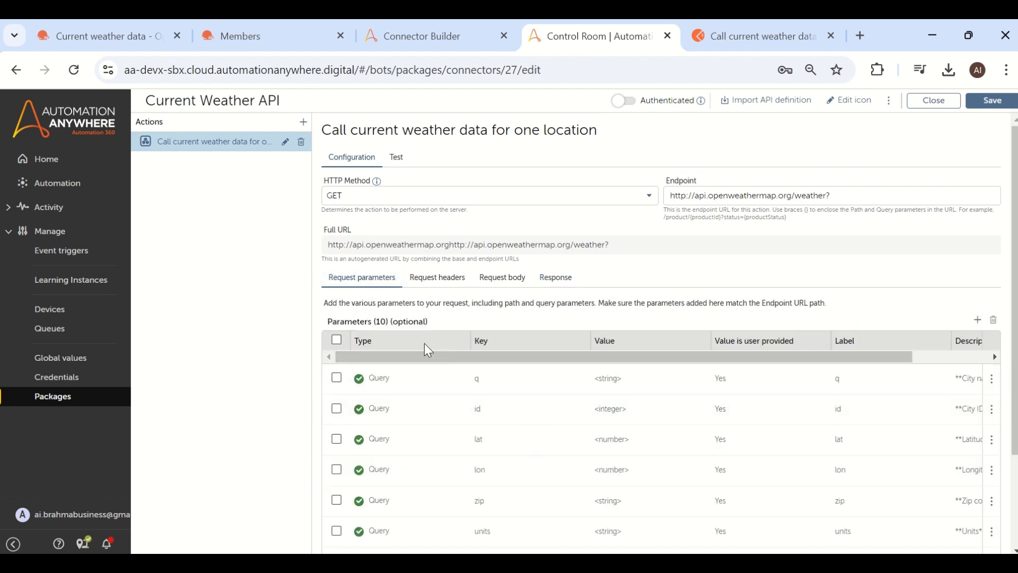
pyautogui.moveTo(441, 359); pyautogui.dragTo(572, 361)
pyautogui.scroll(-2, 863, 379)
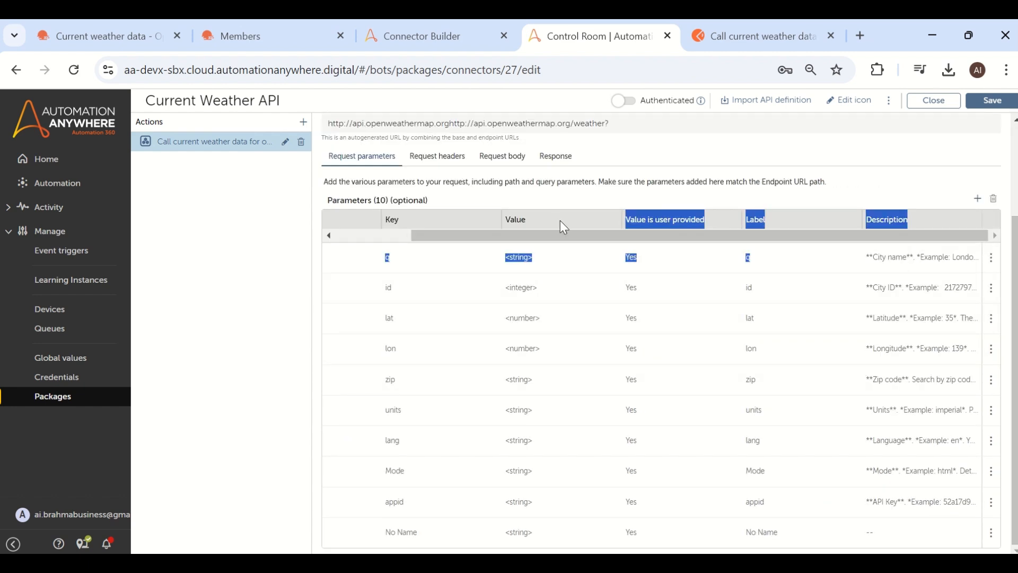
pyautogui.moveTo(560, 233); pyautogui.dragTo(313, 241)
pyautogui.click(336, 219)
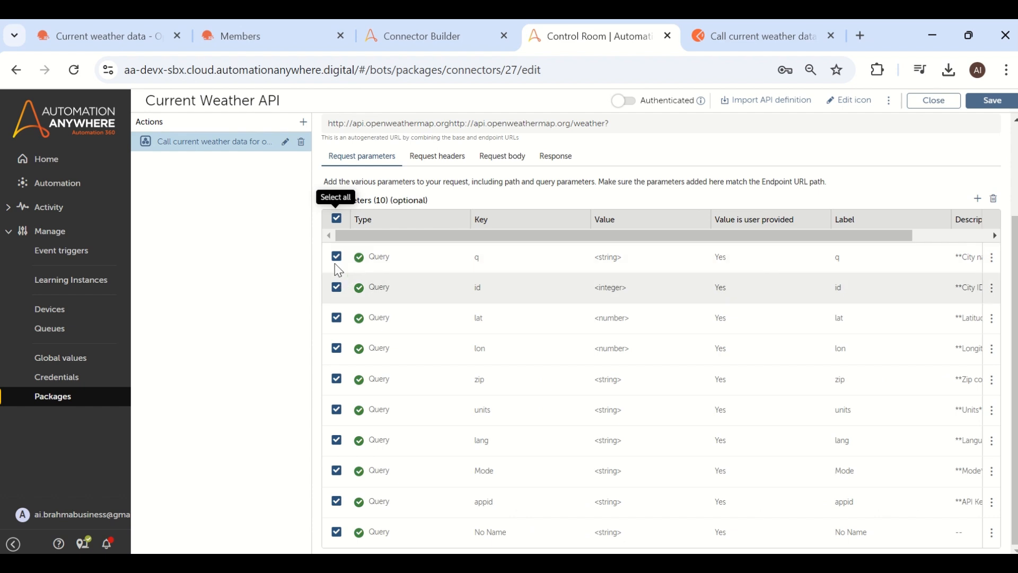
pyautogui.click(336, 256)
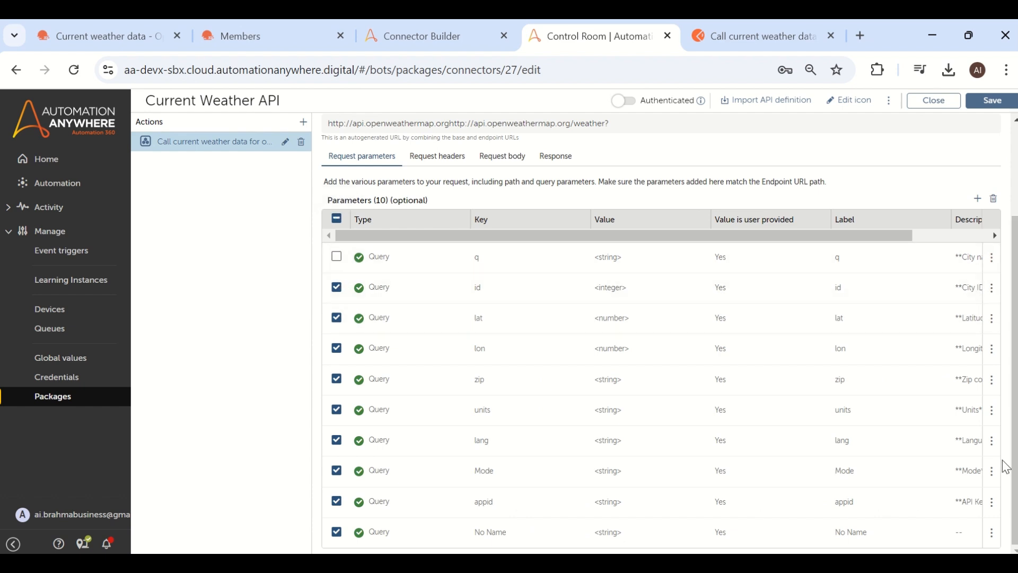
pyautogui.click(339, 506)
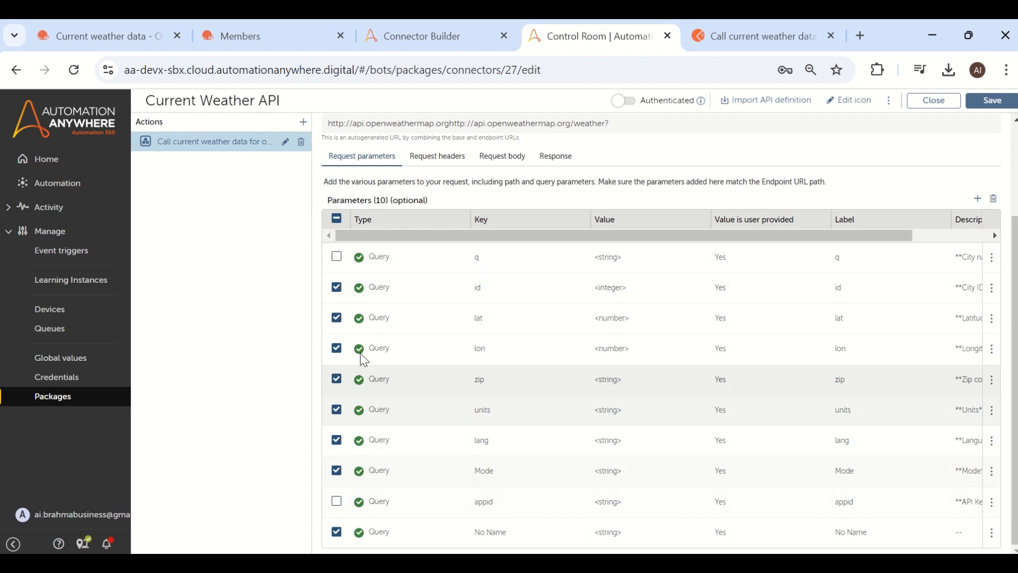
pyautogui.moveTo(430, 236); pyautogui.dragTo(672, 257)
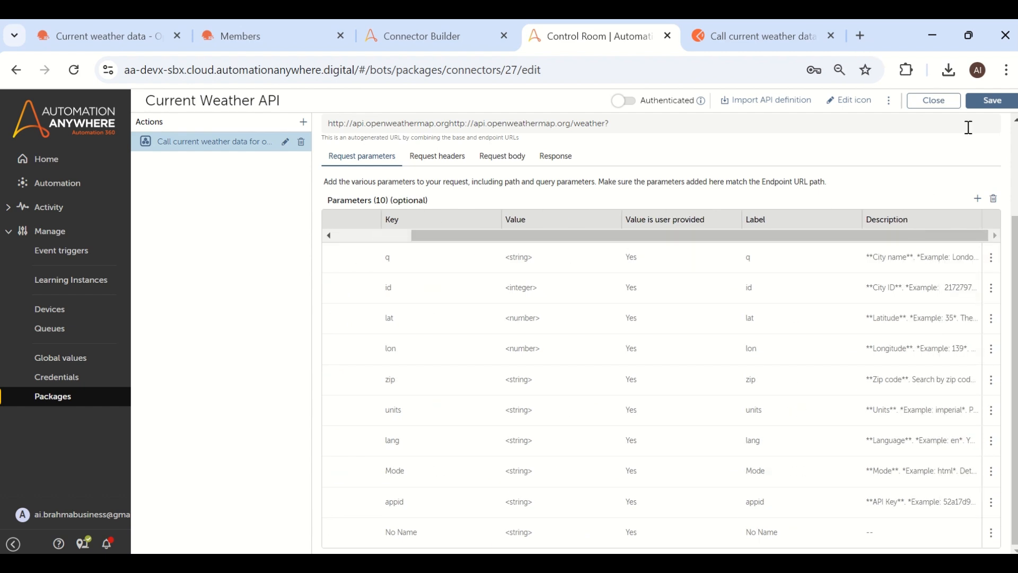
pyautogui.click(993, 105)
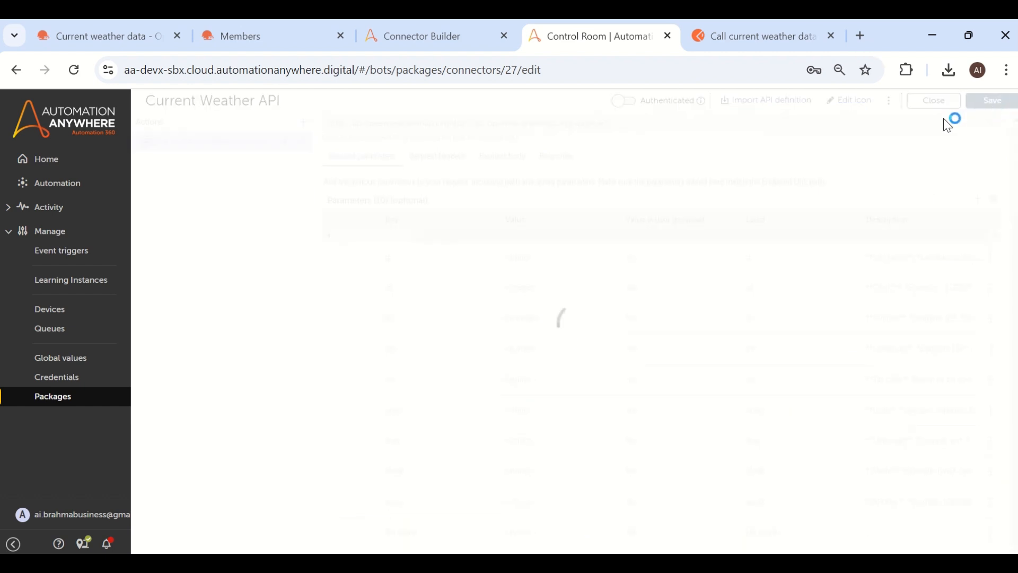
# Close the connector editor and publish the Current Weather API connector.
pyautogui.click(943, 102)
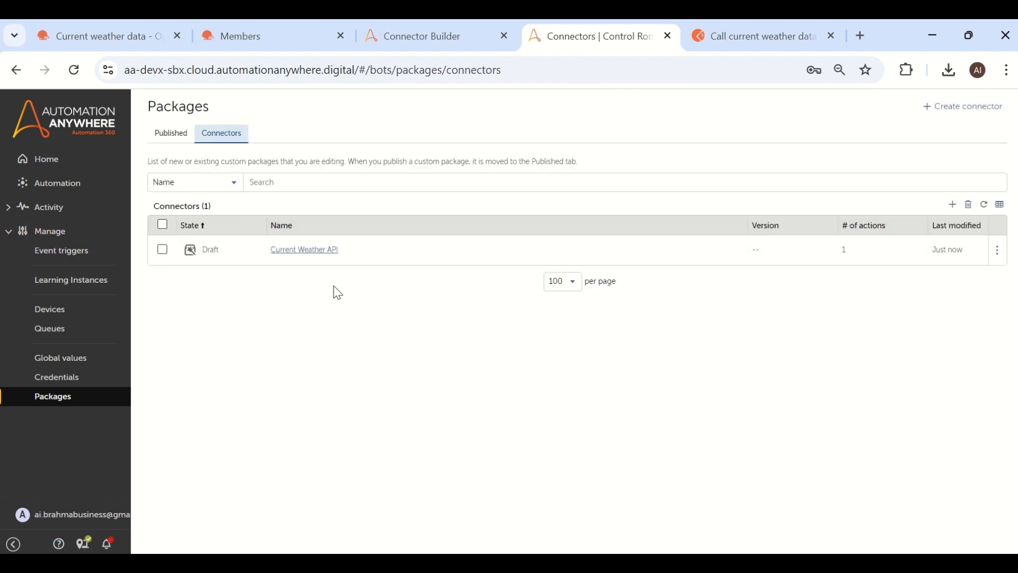
pyautogui.moveTo(993, 263)
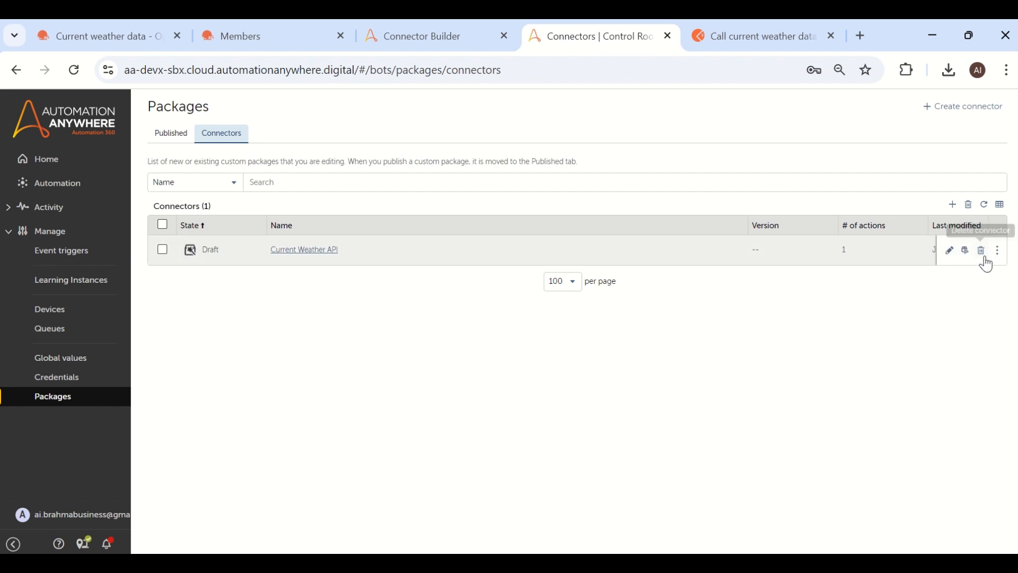
pyautogui.click(968, 258)
pyautogui.click(765, 291)
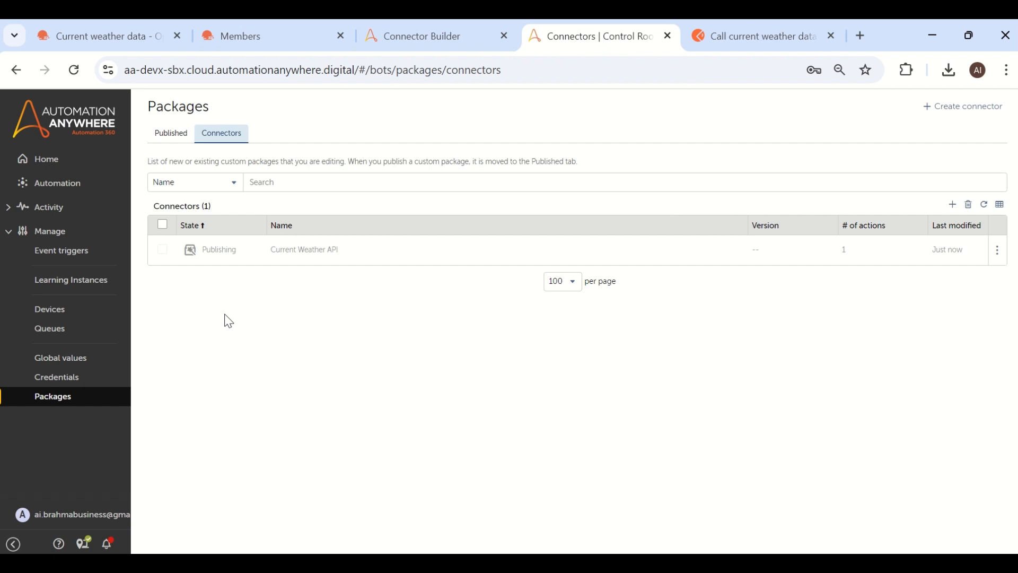
# Create a private Task Bot named Current Weather API in the Bots folder and open it for editing.
pyautogui.click(39, 190)
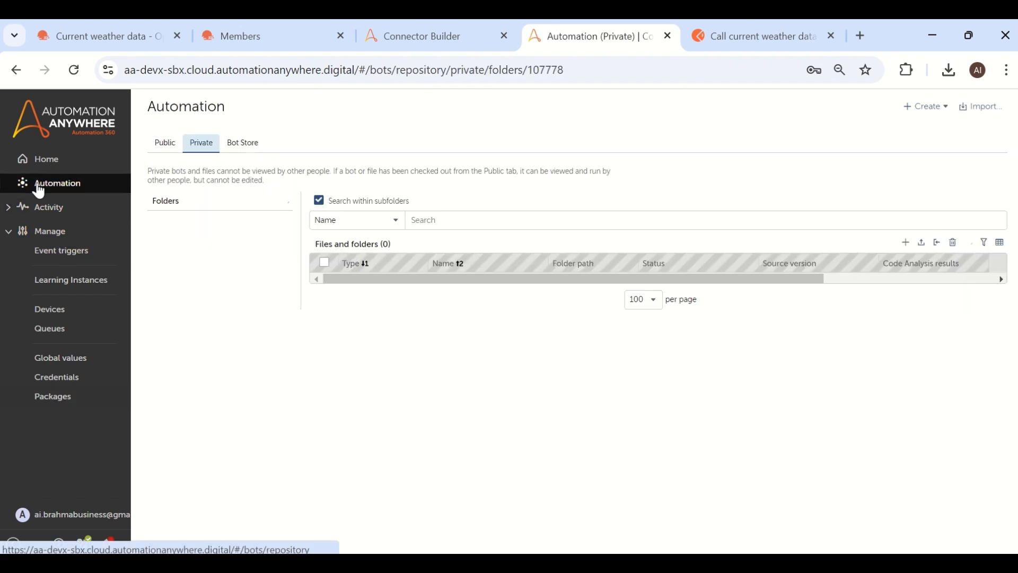
pyautogui.click(906, 242)
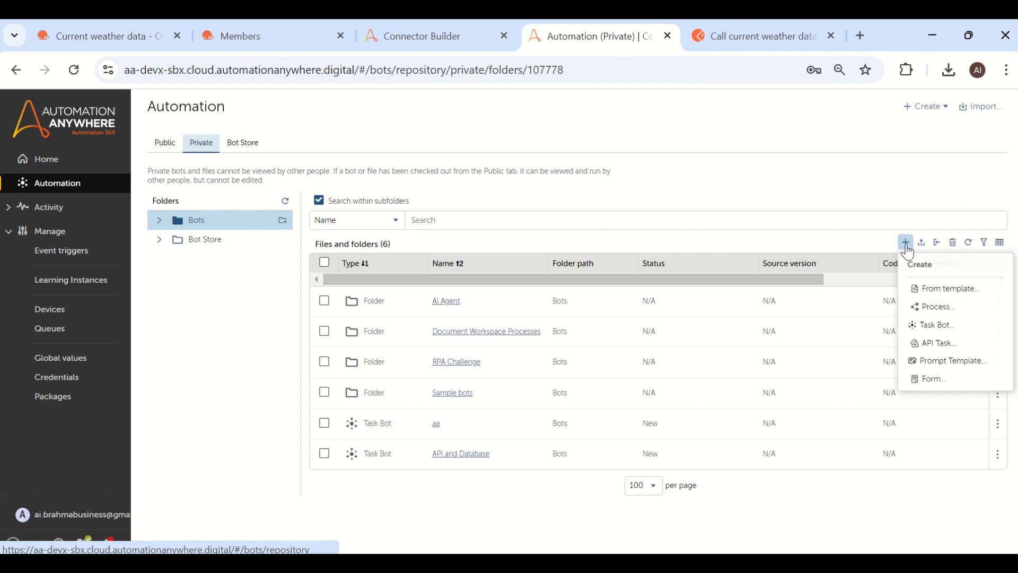
pyautogui.click(925, 328)
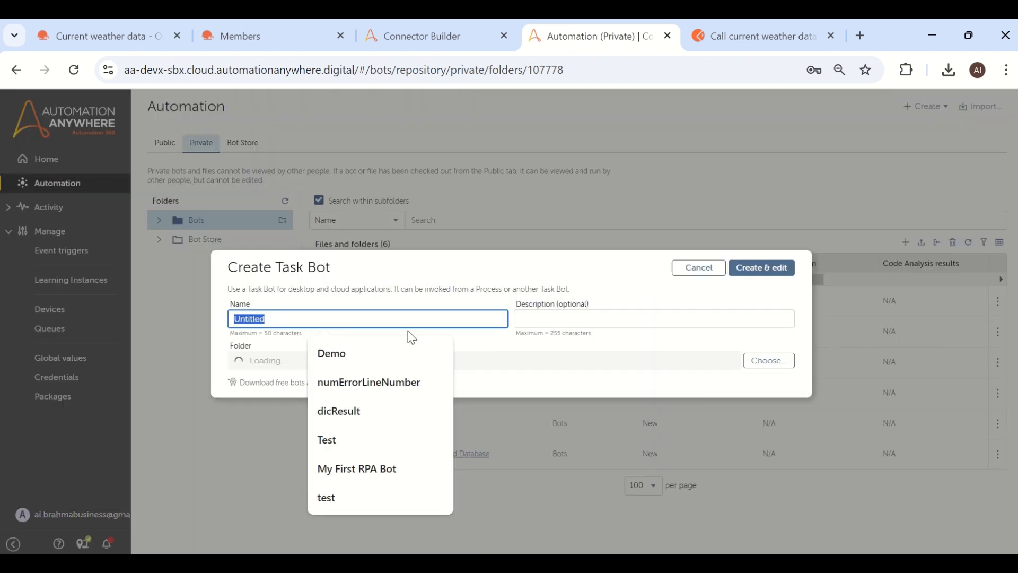
pyautogui.press('BackSpace')
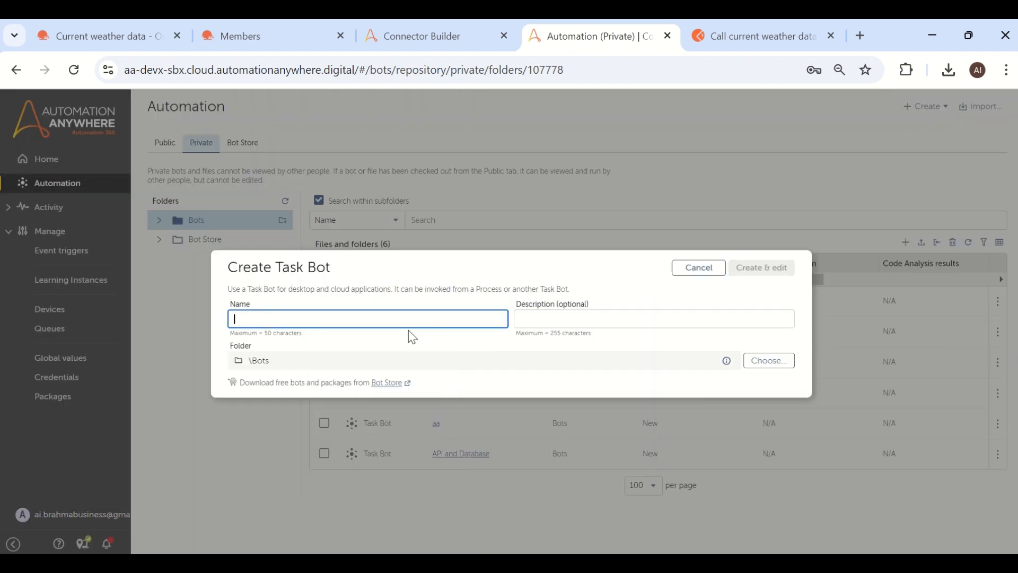
pyautogui.write('Cur')
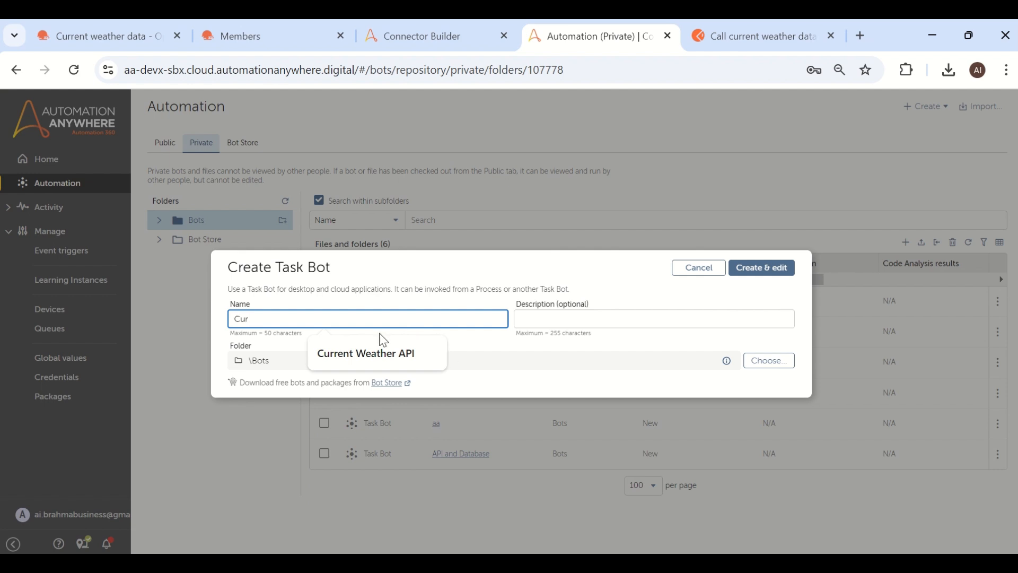
pyautogui.click(385, 353)
pyautogui.click(779, 267)
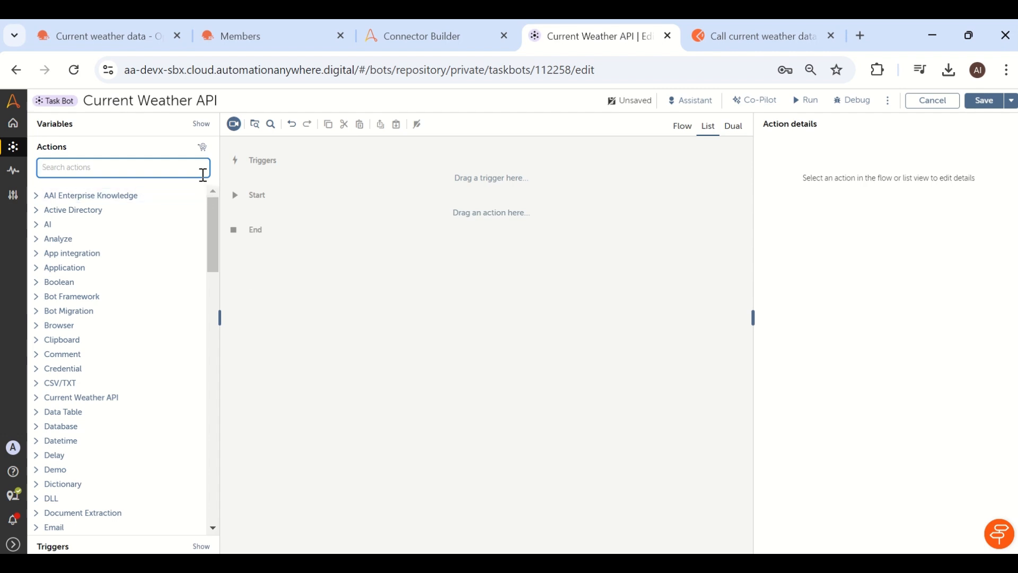
# Search the actions for "current" and add Call current weather data for one location to the bot flow.
pyautogui.write('curr')
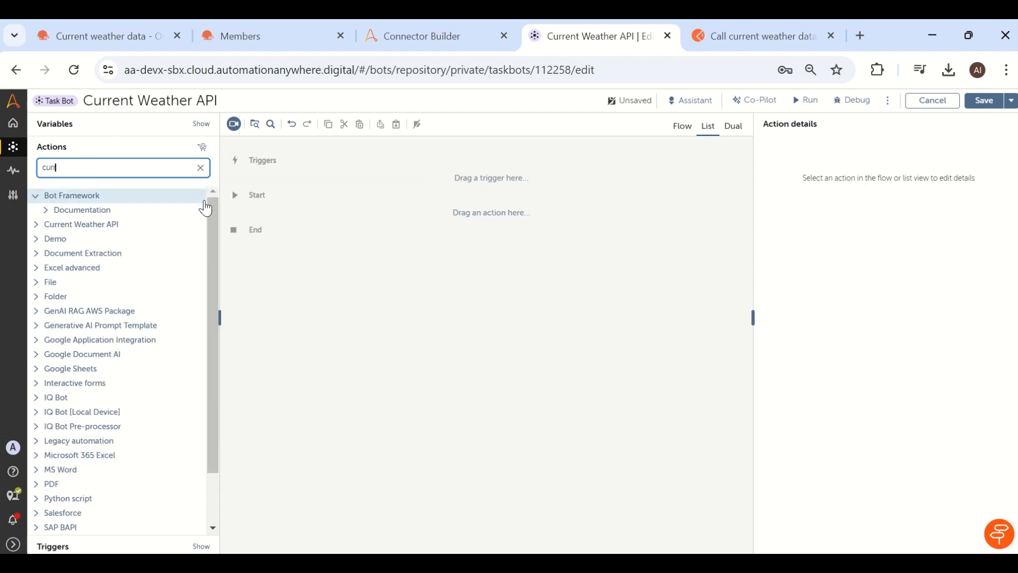
pyautogui.write('ent')
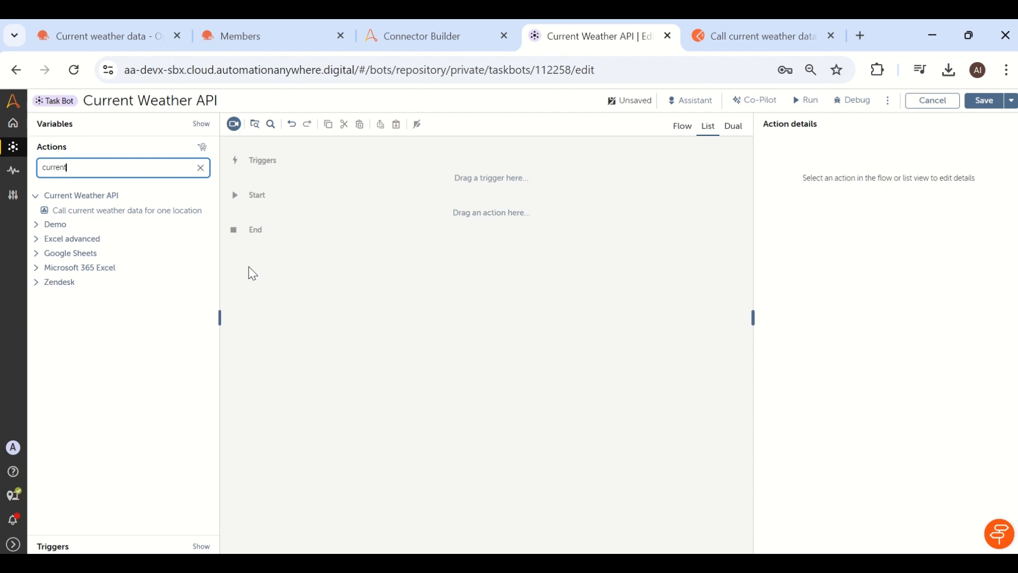
pyautogui.moveTo(197, 211); pyautogui.dragTo(354, 235)
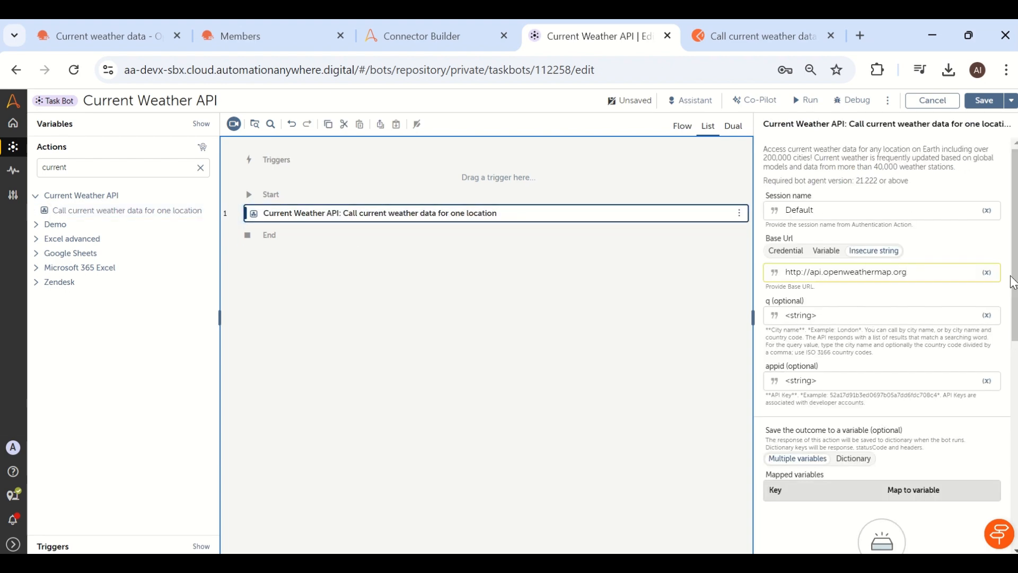
# Review the weather action's details, especially the q and appid fields, and switch to OpenWeather's current weather documentation.
pyautogui.scroll(-8, 881, 345)
pyautogui.scroll(8, 882, 344)
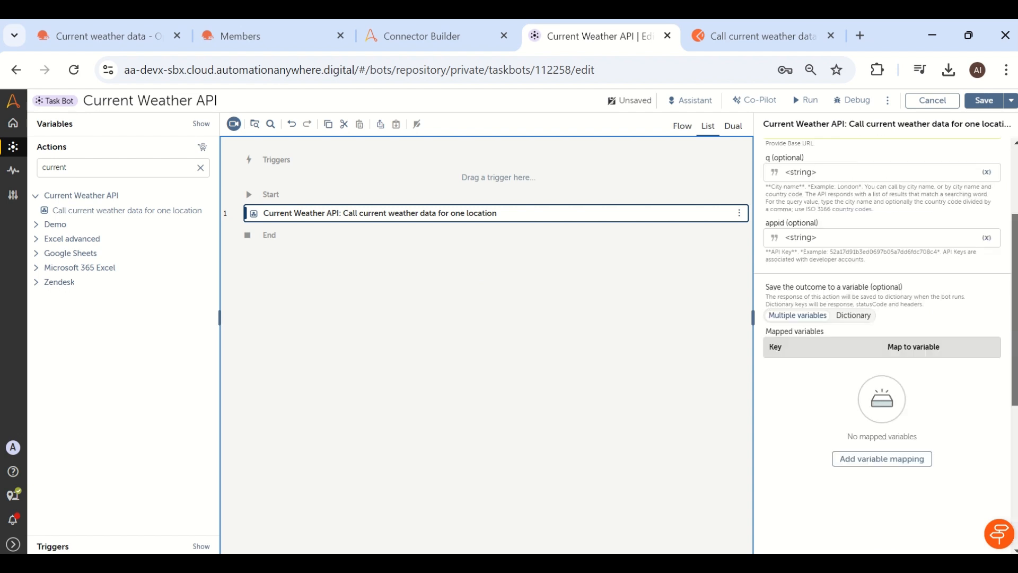
pyautogui.moveTo(766, 301); pyautogui.dragTo(812, 303)
pyautogui.moveTo(765, 366); pyautogui.dragTo(830, 366)
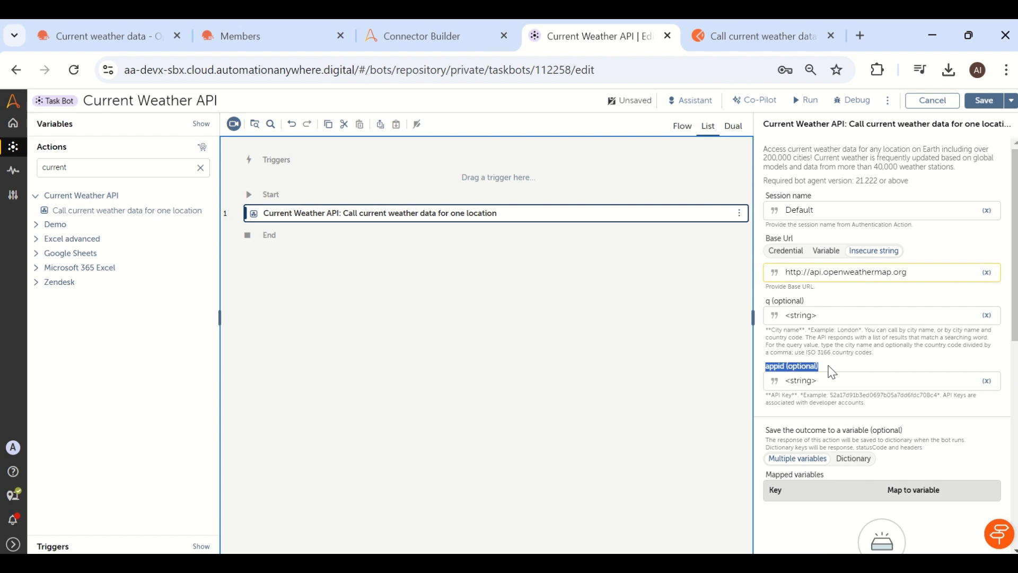
pyautogui.click(812, 371)
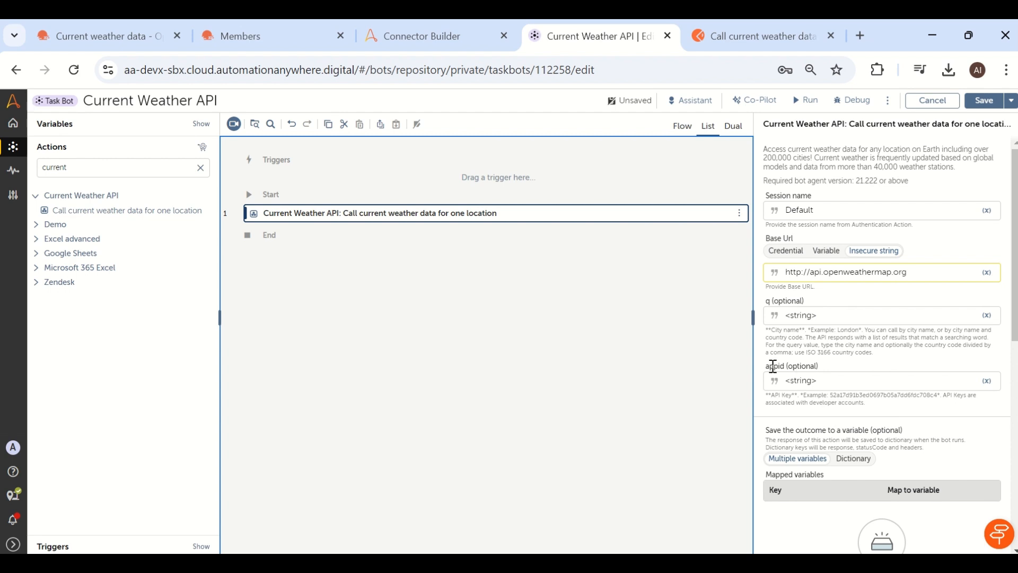
pyautogui.moveTo(765, 366); pyautogui.dragTo(821, 367)
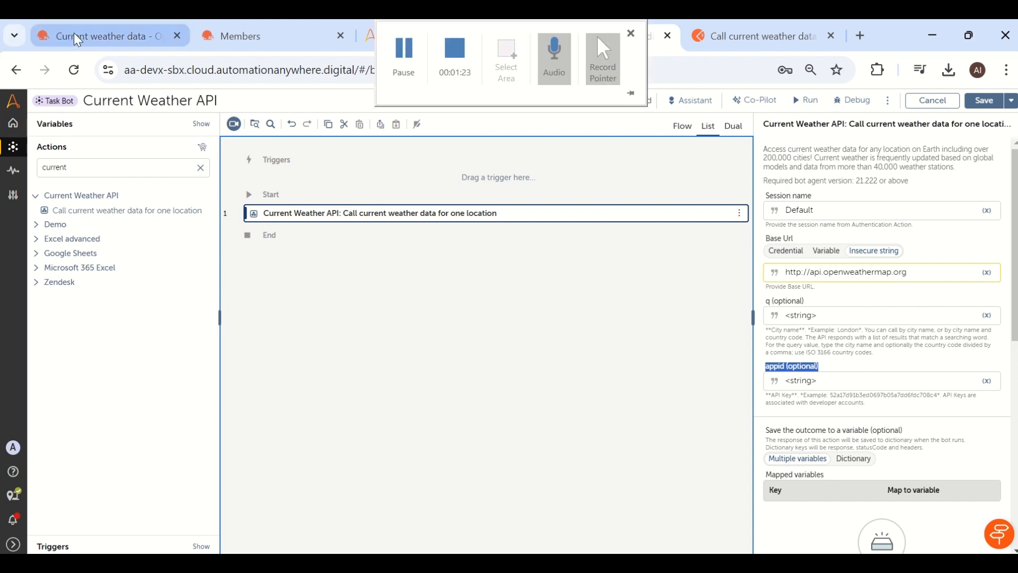
pyautogui.click(48, 28)
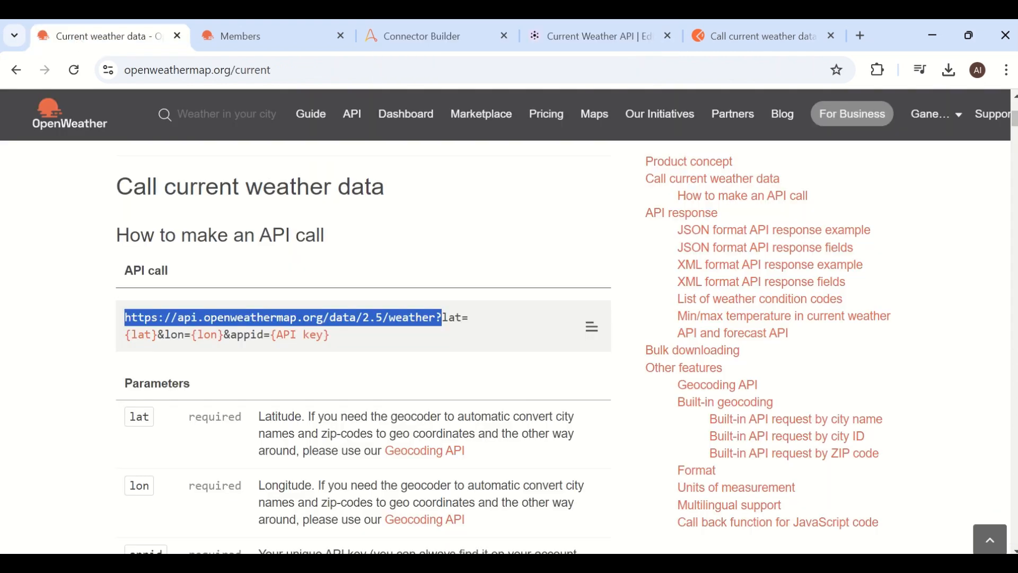
# Copy the OpenWeatherAPI key from the OpenWeather account's API keys and paste it into the weather action's appid field in the Task Bot.
pyautogui.click(934, 121)
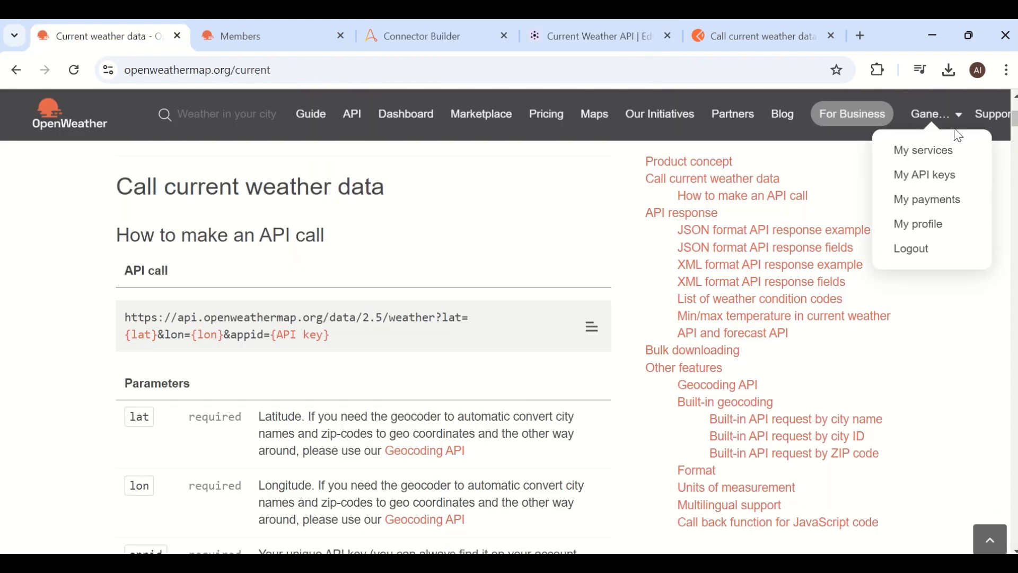
pyautogui.click(940, 186)
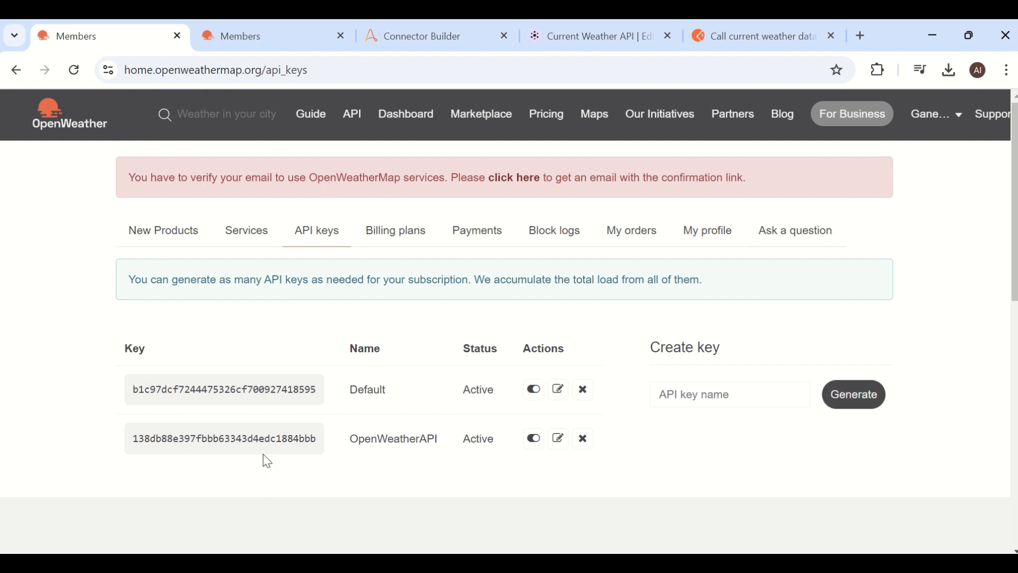
pyautogui.doubleClick(269, 440)
pyautogui.hotkey('ctrl', 'c')
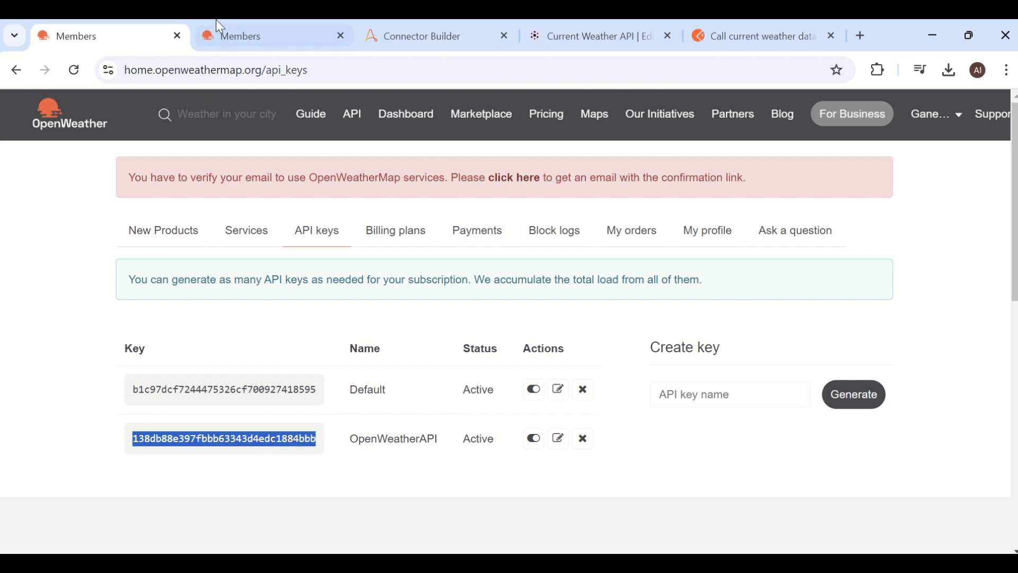
pyautogui.click(253, 28)
pyautogui.click(367, 44)
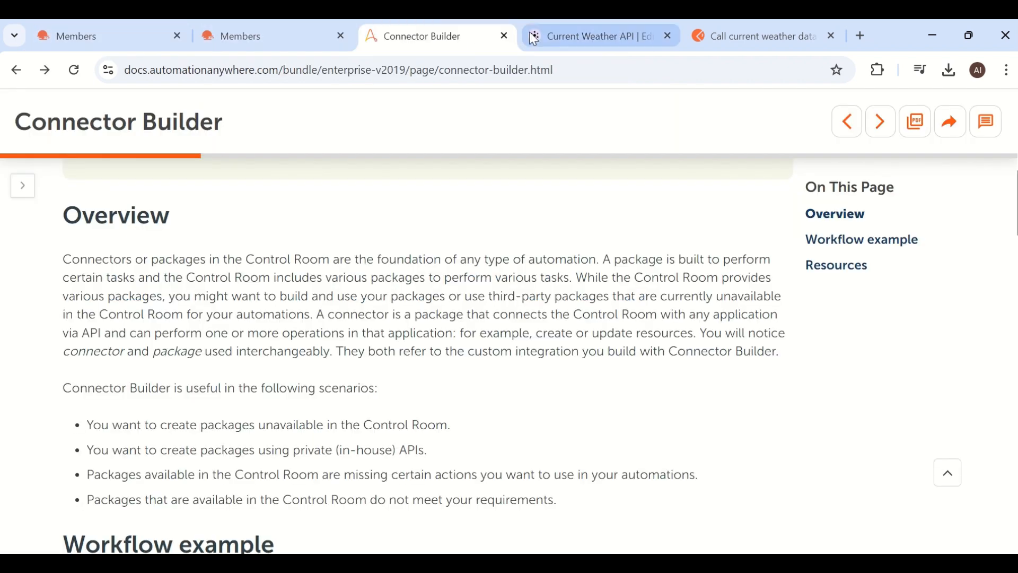
pyautogui.click(588, 36)
pyautogui.click(811, 381)
pyautogui.hotkey('ctrl', 'v')
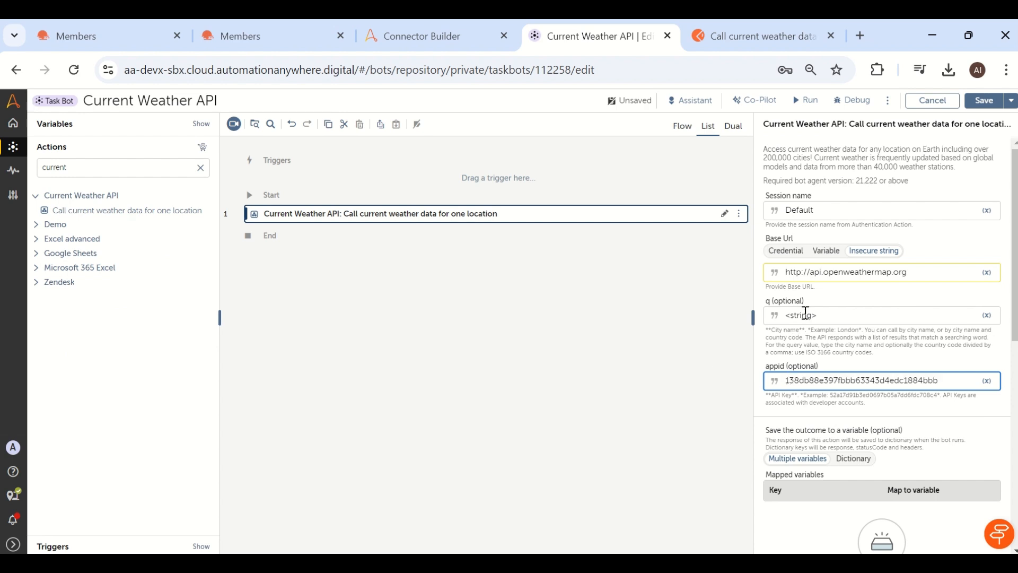
# Clear the placeholder value from the weather action's q field.
pyautogui.click(819, 317)
pyautogui.press('BackSpace')
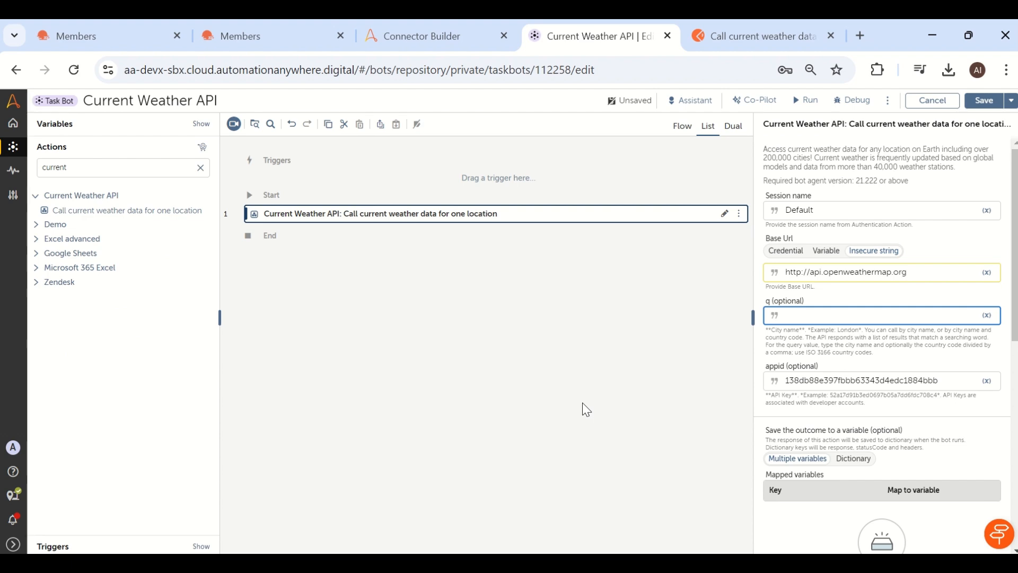
pyautogui.click(985, 315)
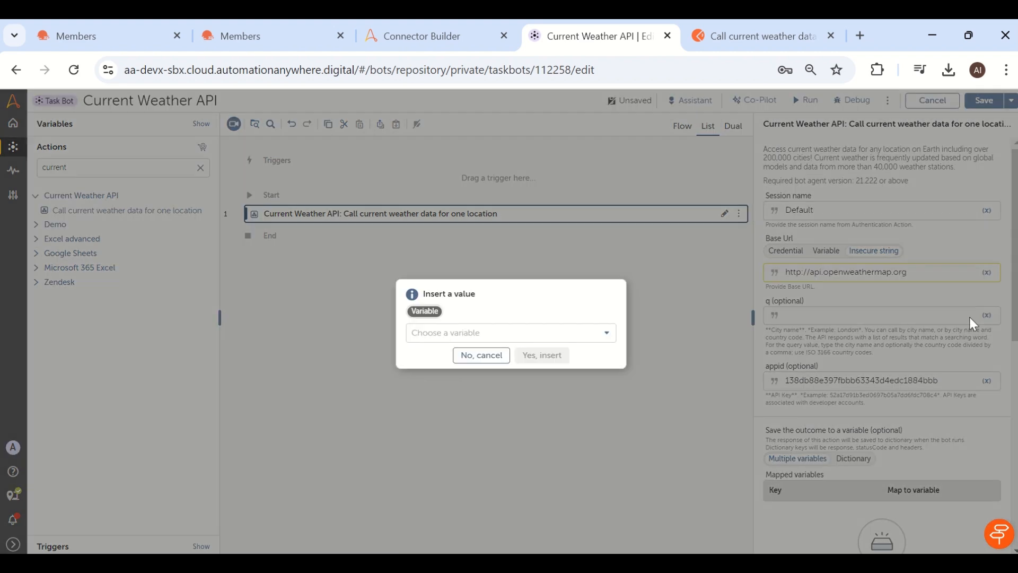
pyautogui.click(473, 353)
# Search the actions for "prom" and add Prompt: For value to the flow before the weather action.
pyautogui.click(200, 168)
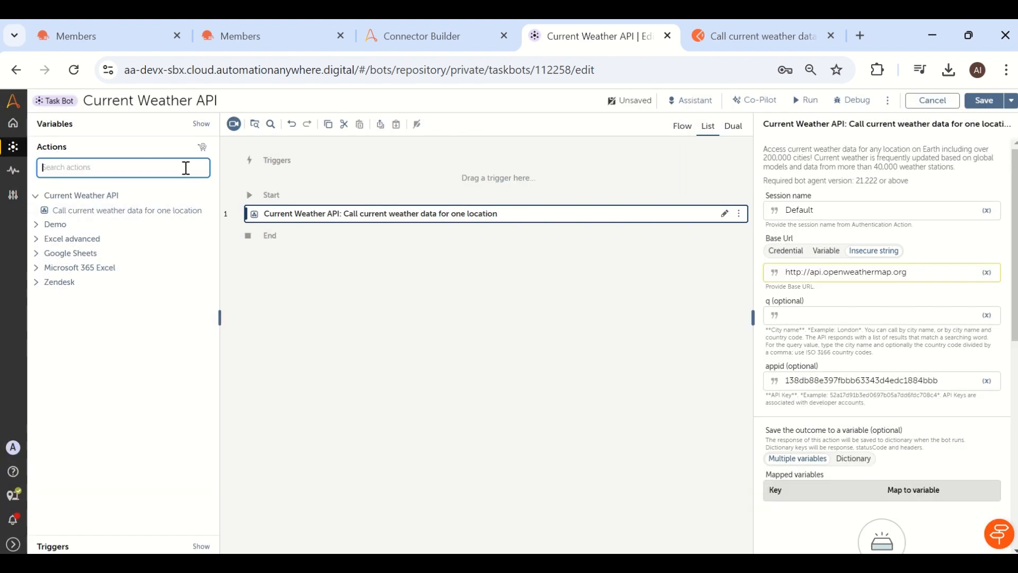
pyautogui.write('prom')
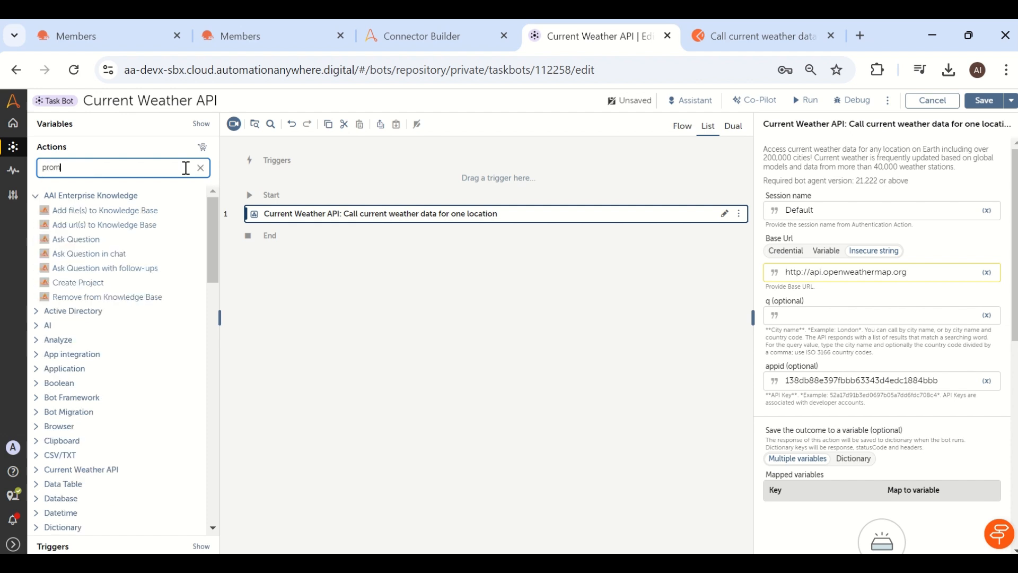
pyautogui.click(99, 299)
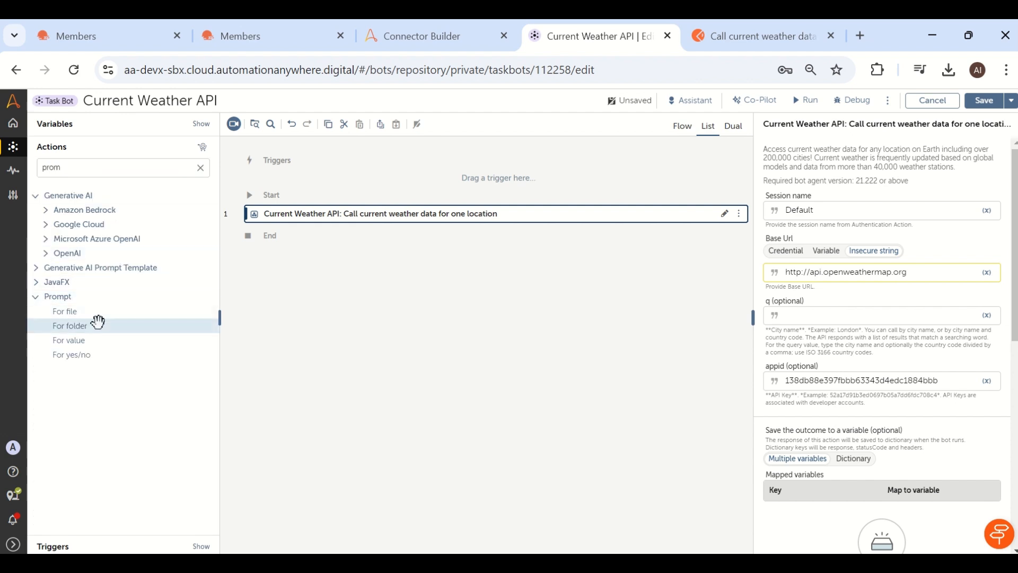
pyautogui.moveTo(82, 346); pyautogui.dragTo(288, 206)
# Set the prompt's window caption to "Check Current Weather" and its message to "Please Enter Your City Name".
pyautogui.click(803, 194)
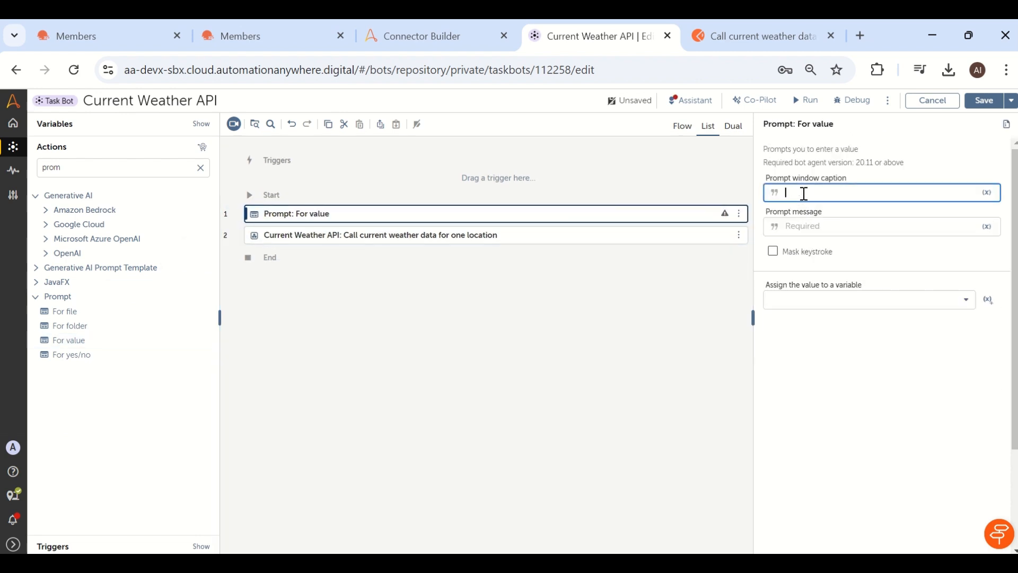
pyautogui.write('Check Current Weather')
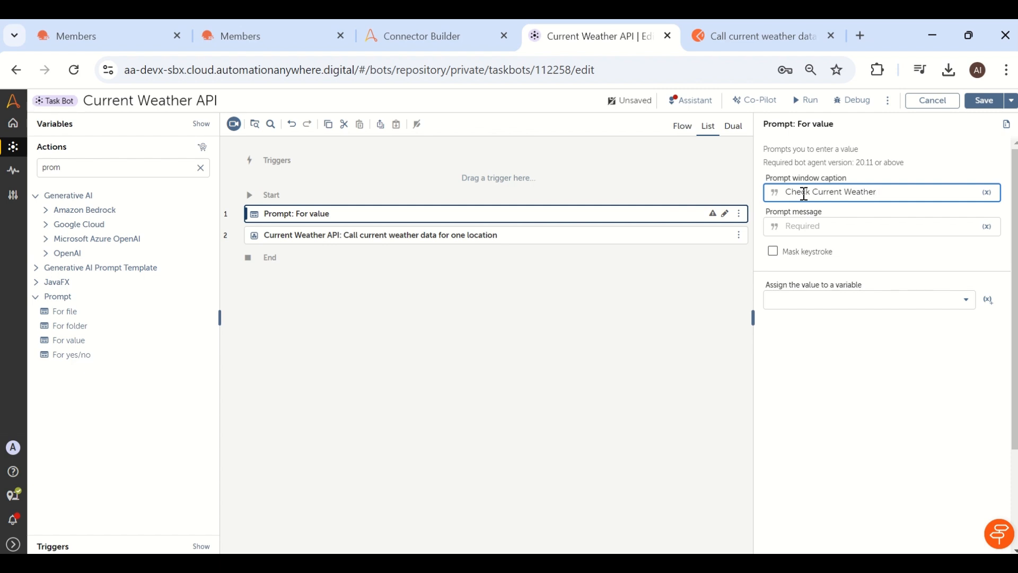
pyautogui.click(793, 232)
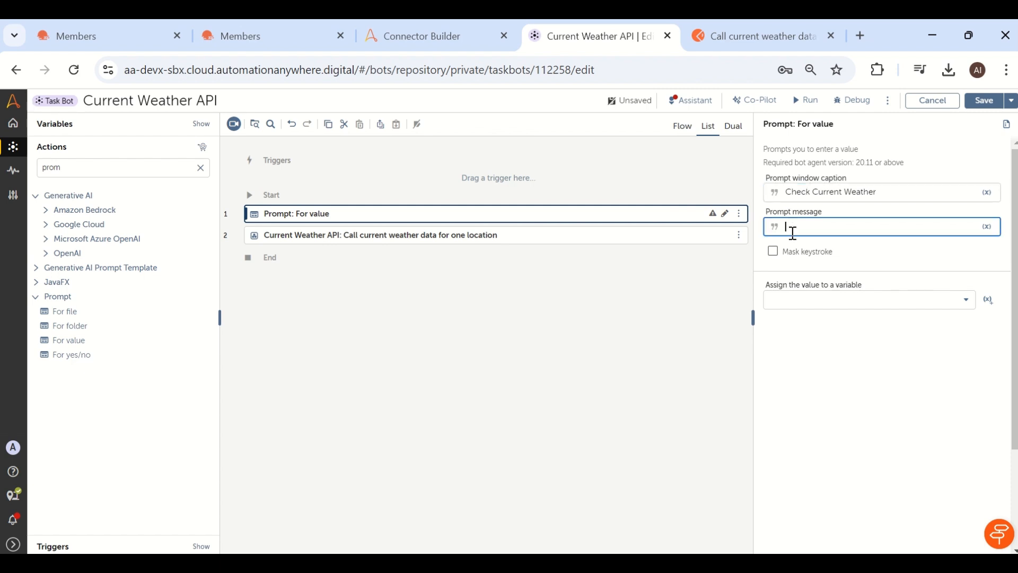
pyautogui.write('Please Enter Your City Name')
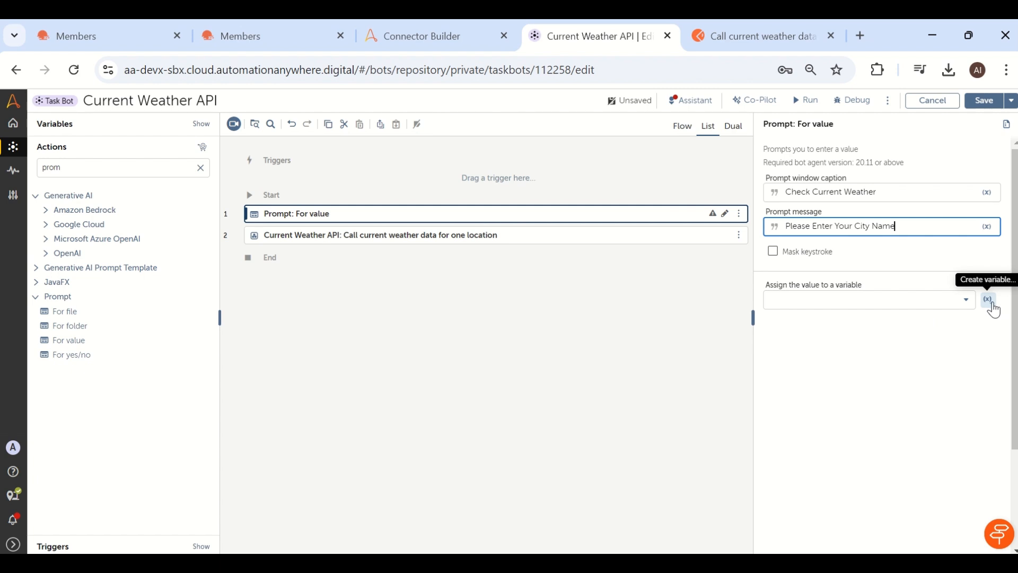
# Create a string variable named strInput, assign the prompt's value to it, and save the bot.
pyautogui.click(988, 300)
pyautogui.write('s')
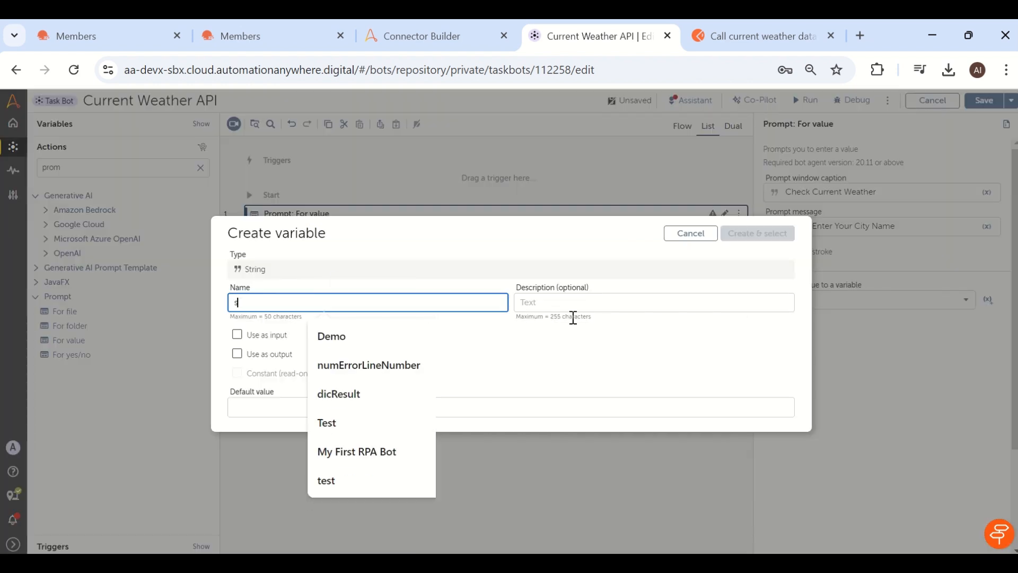
pyautogui.write('trInput')
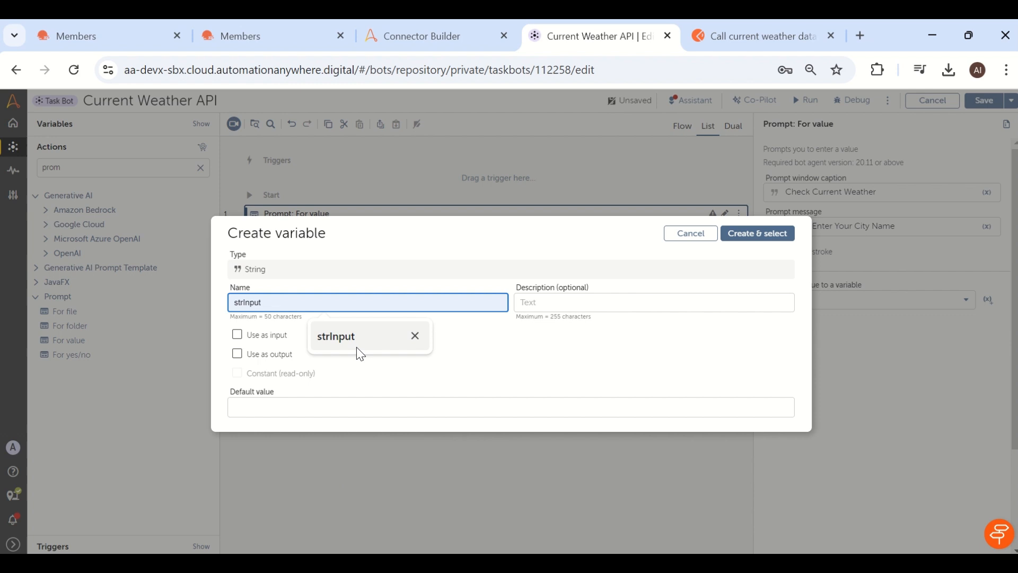
pyautogui.click(357, 347)
pyautogui.click(780, 235)
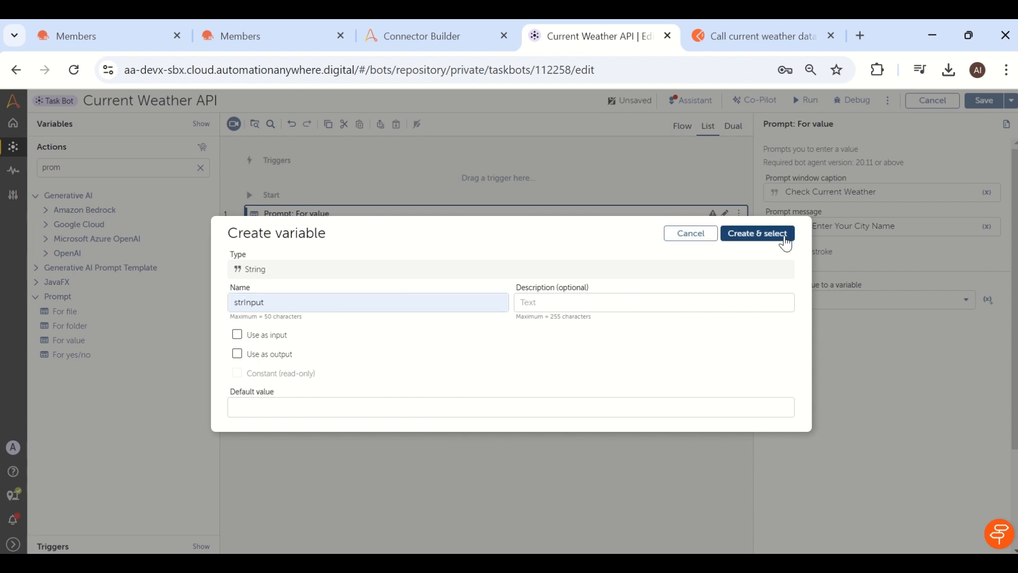
pyautogui.click(996, 106)
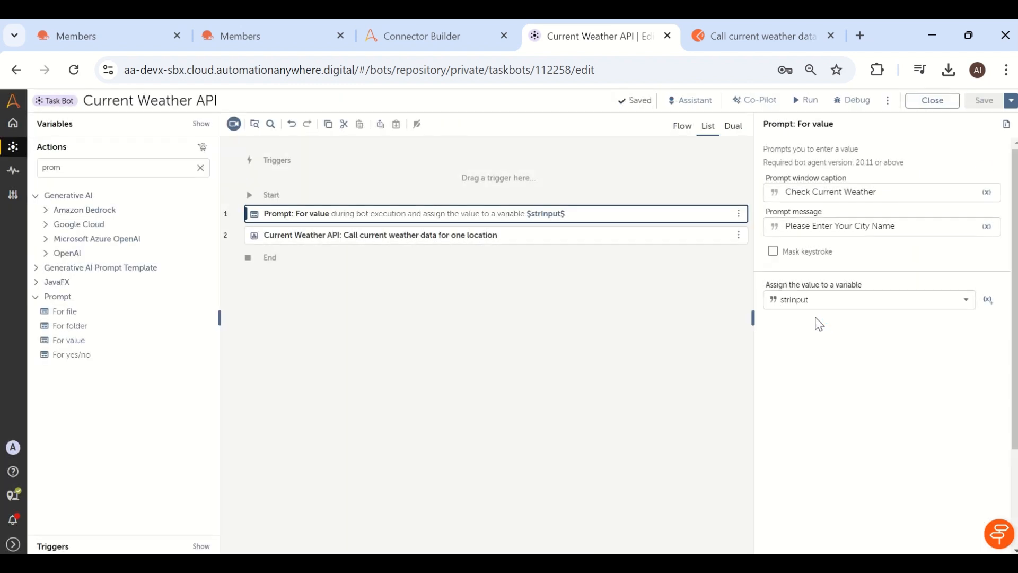
# Set the weather action's q field to the variable $strInput$.
pyautogui.click(436, 237)
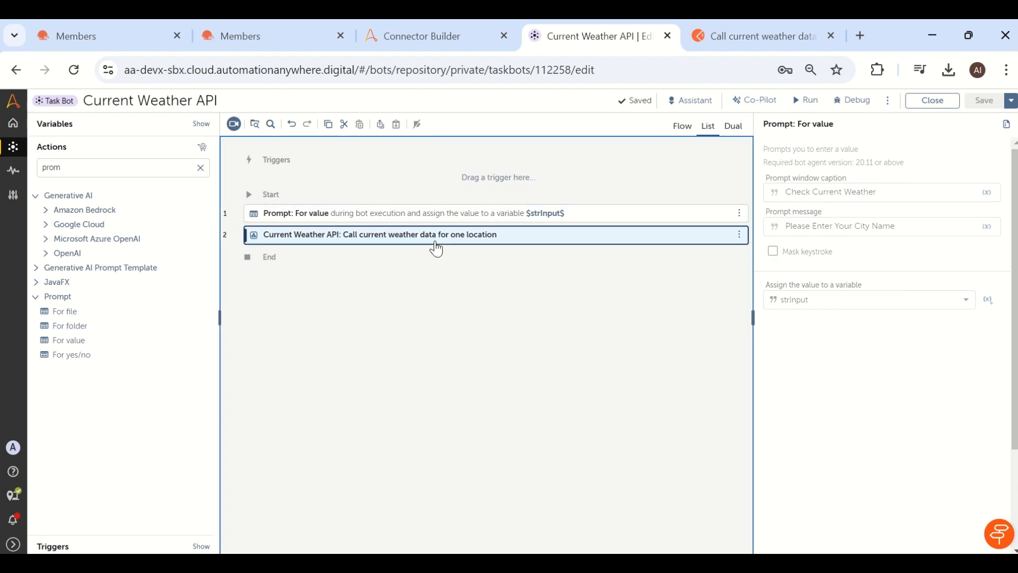
pyautogui.click(940, 316)
pyautogui.write('$str')
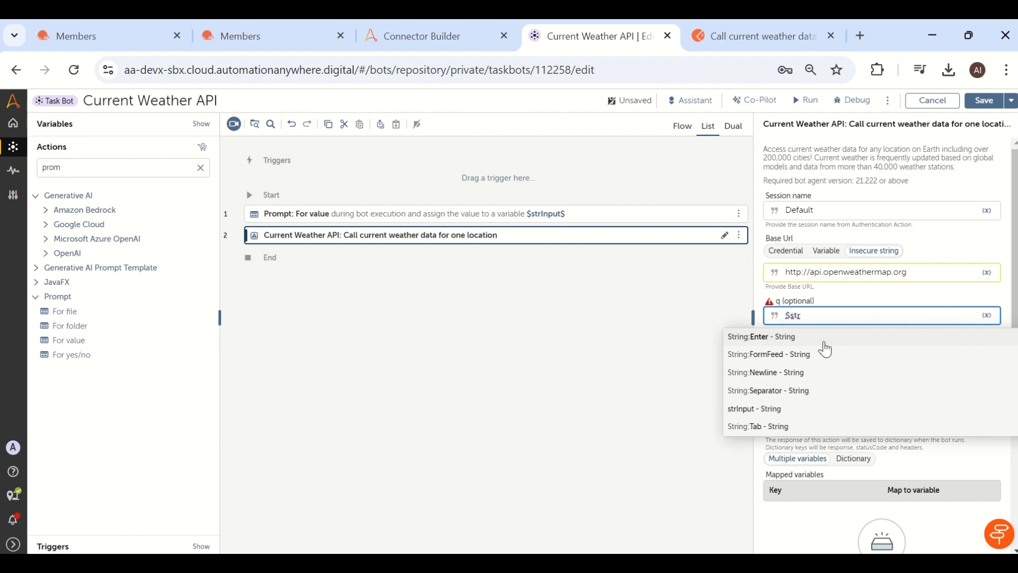
pyautogui.click(766, 410)
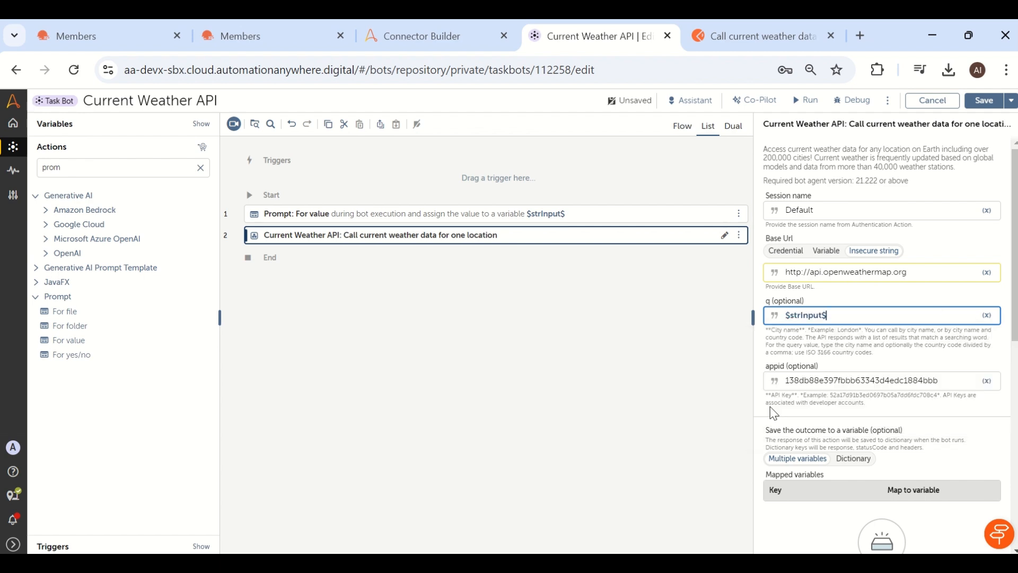
pyautogui.click(922, 271)
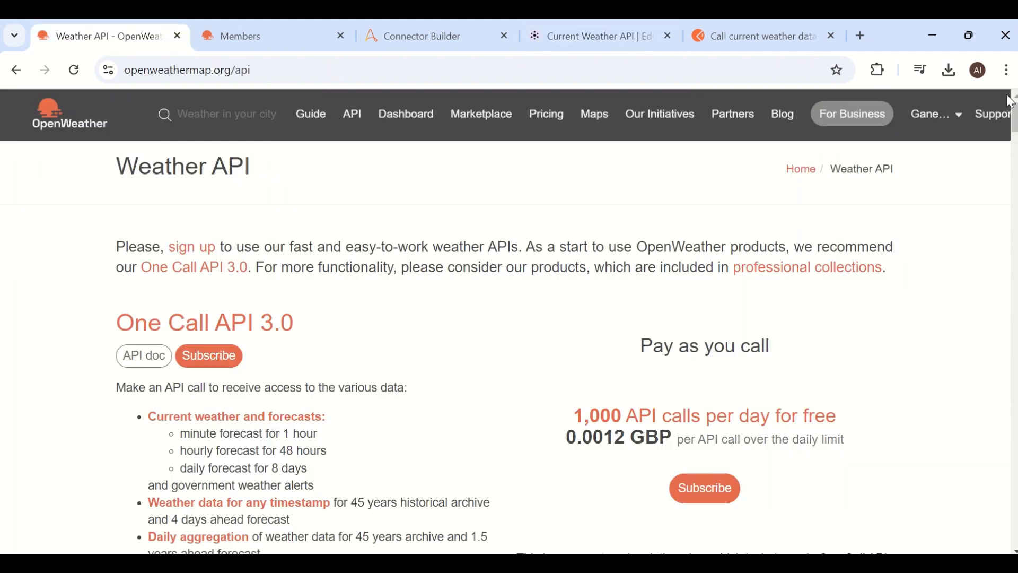
pyautogui.moveTo(1015, 115); pyautogui.dragTo(1015, 162)
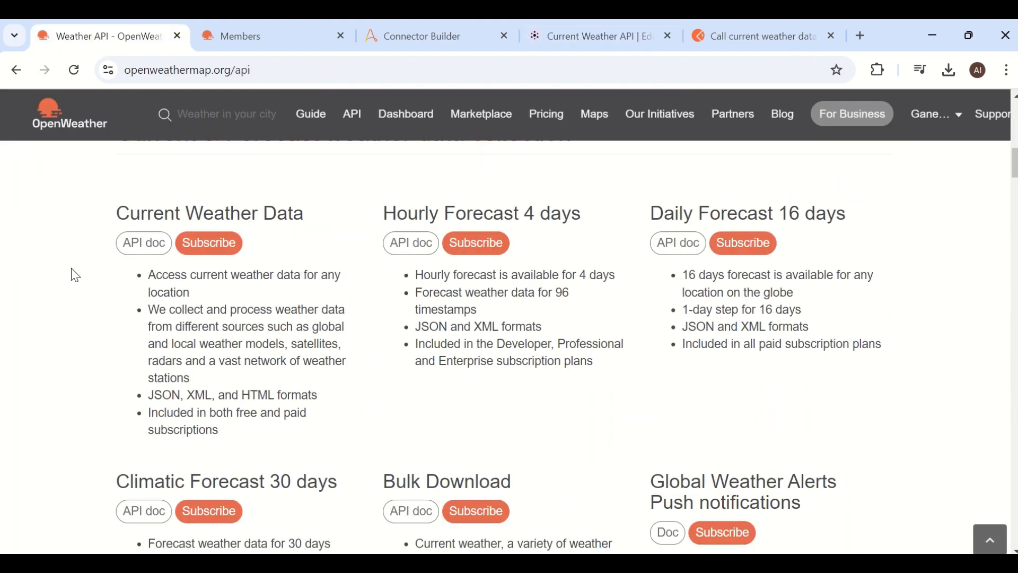
pyautogui.click(154, 242)
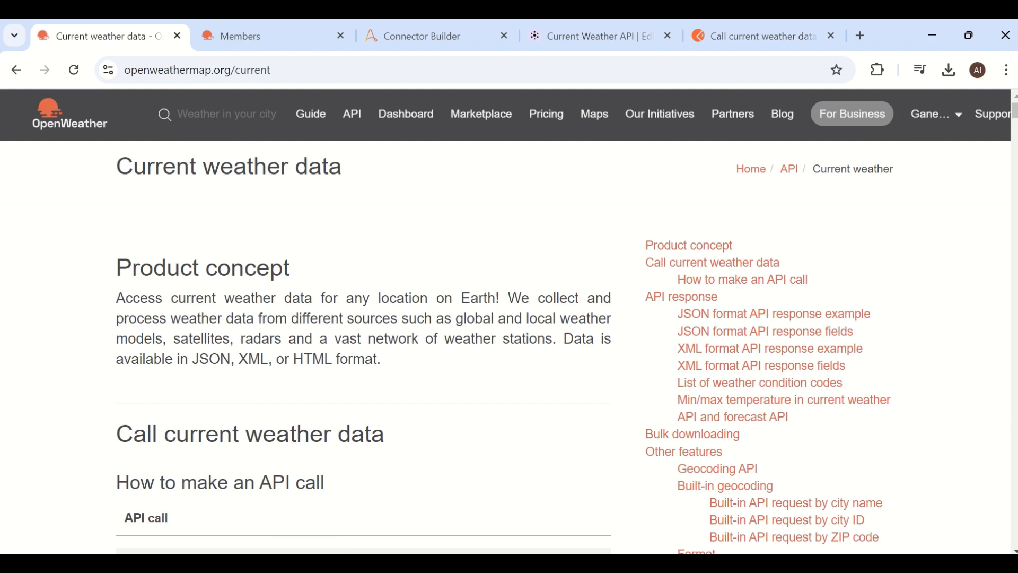
pyautogui.scroll(-12, 363, 344)
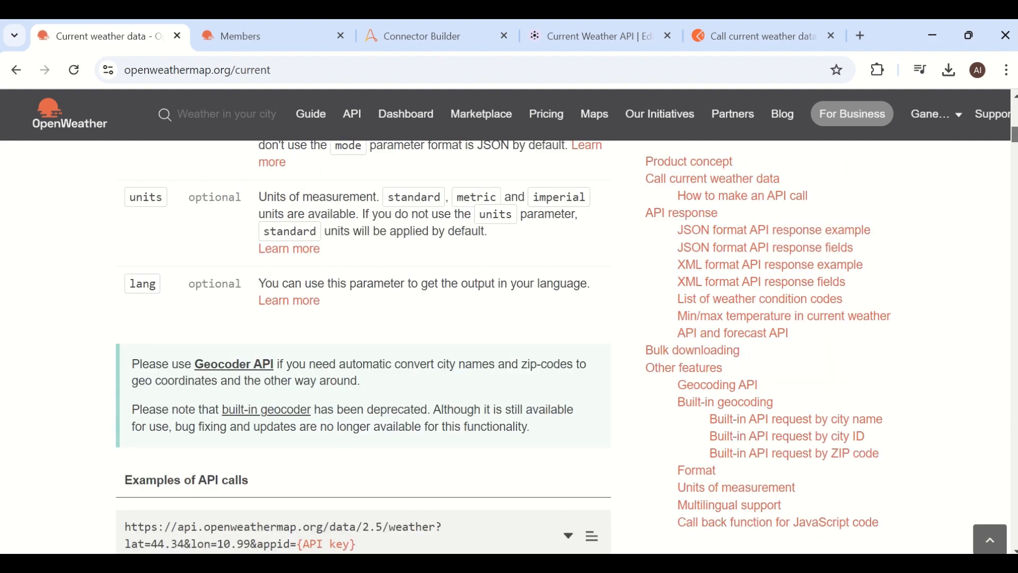
pyautogui.scroll(6, 363, 344)
pyautogui.scroll(3, 141, 334)
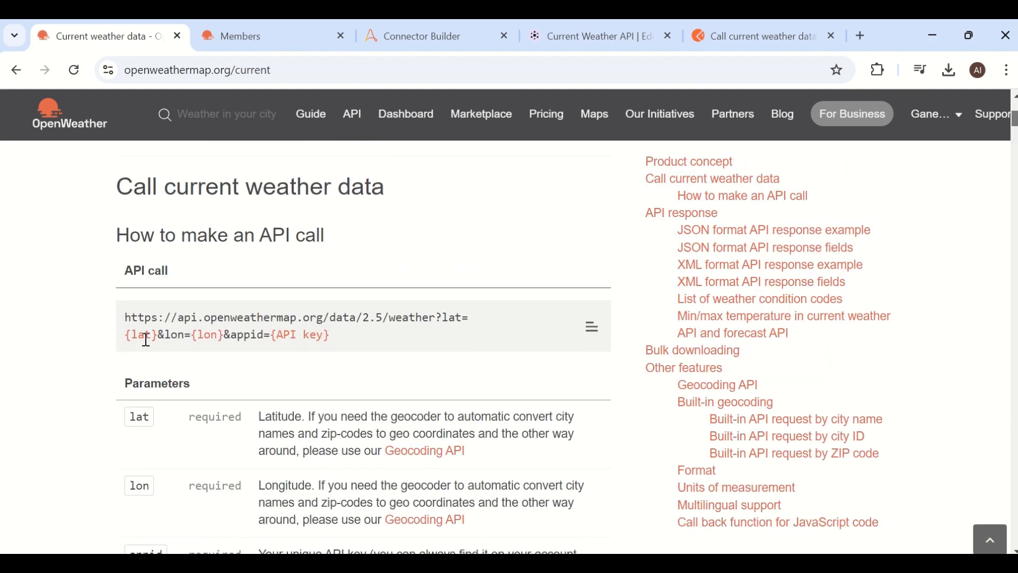
pyautogui.moveTo(133, 318); pyautogui.dragTo(444, 314)
pyautogui.rightClick(429, 316)
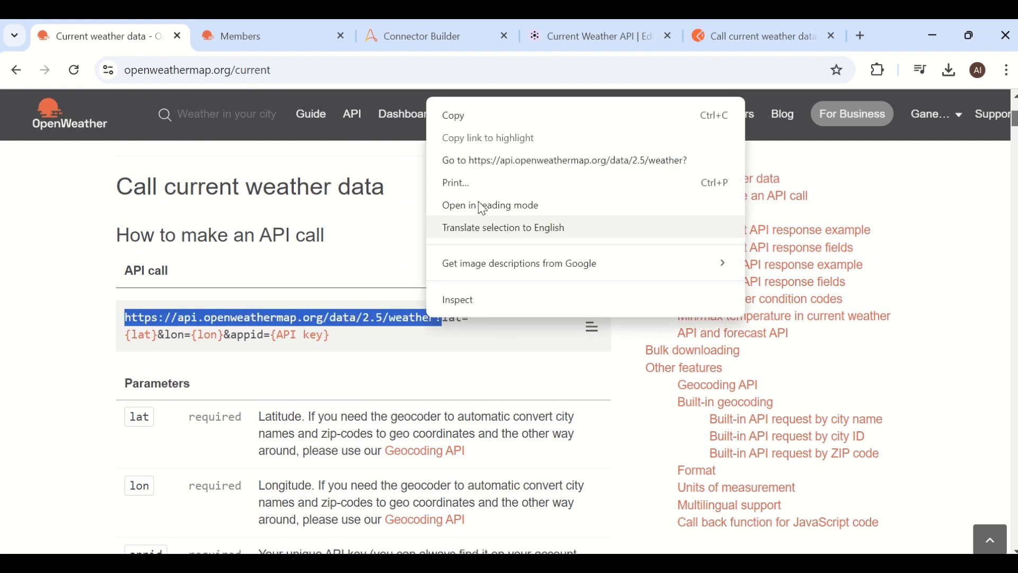
pyautogui.click(462, 115)
pyautogui.click(439, 46)
pyautogui.click(597, 36)
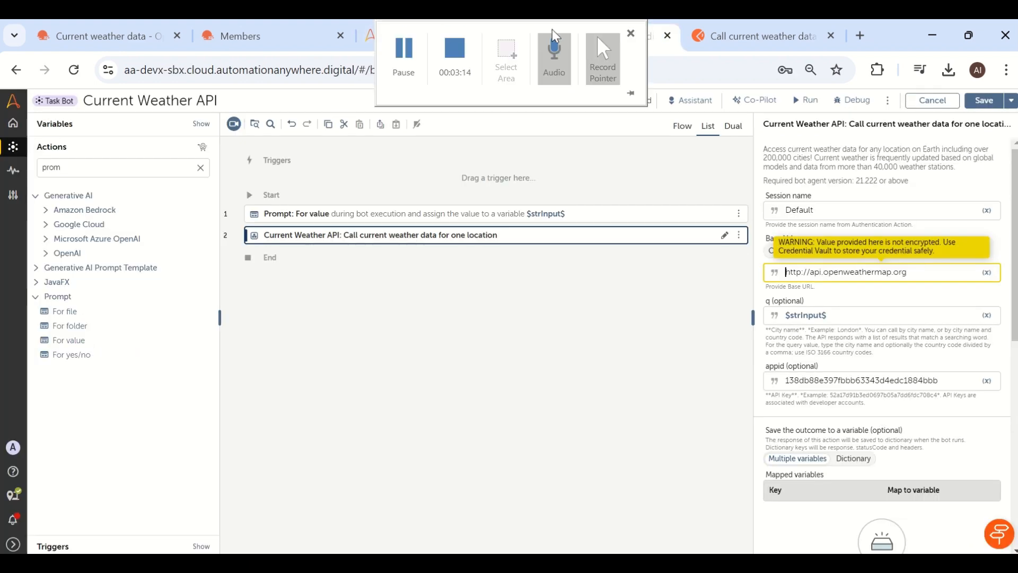
pyautogui.moveTo(906, 271); pyautogui.dragTo(701, 297)
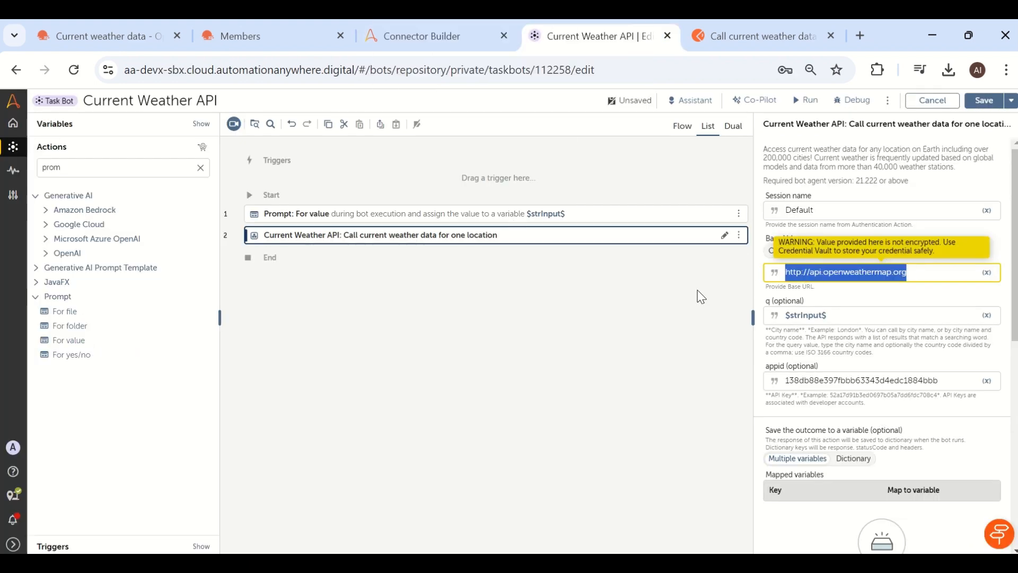
pyautogui.hotkey('ctrl', 'v')
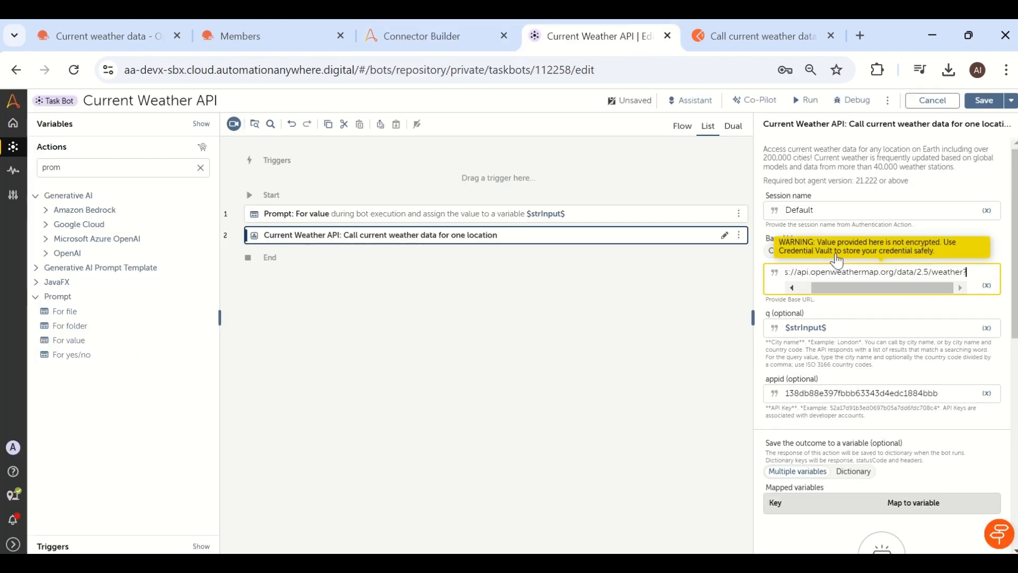
pyautogui.click(984, 101)
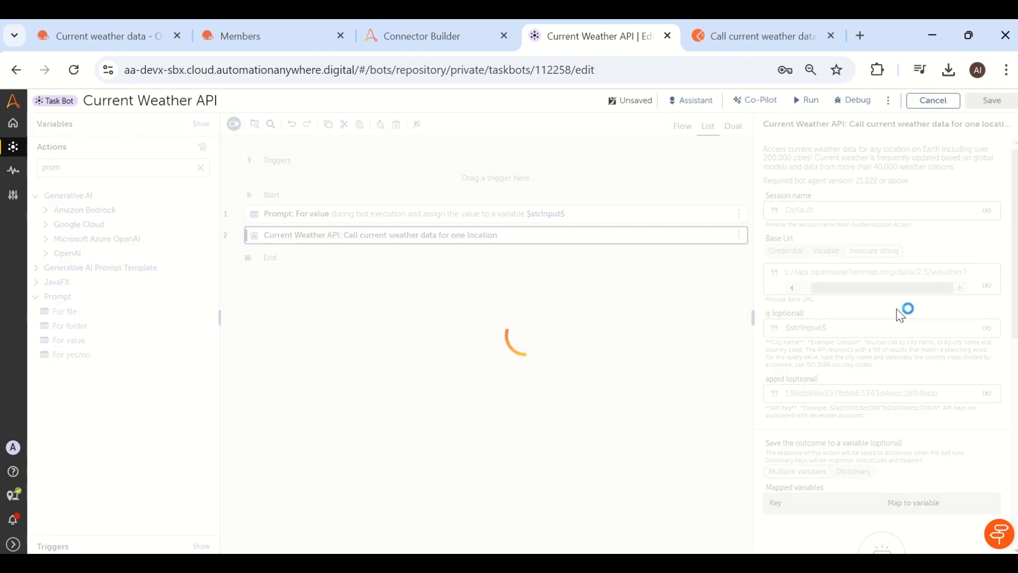
# Save the weather action's outcome as a dictionary in a new variable named dicResult.
pyautogui.scroll(-5, 861, 294)
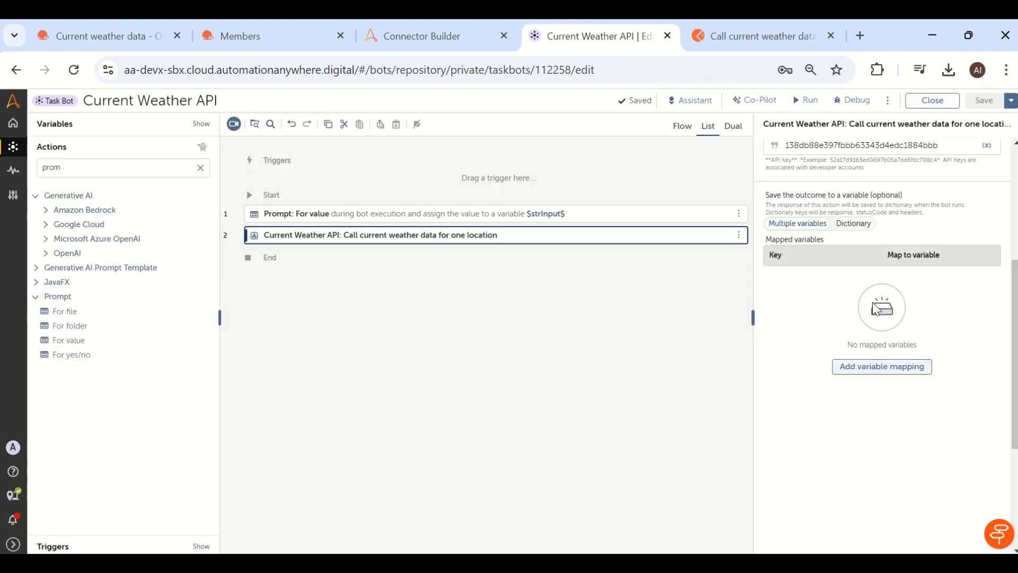
pyautogui.click(852, 226)
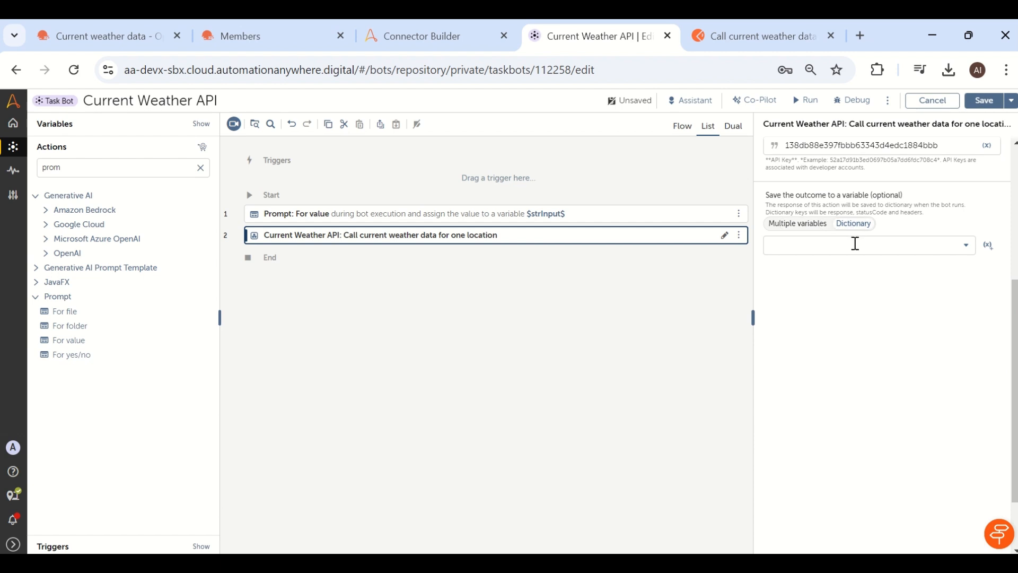
pyautogui.click(855, 243)
pyautogui.click(988, 246)
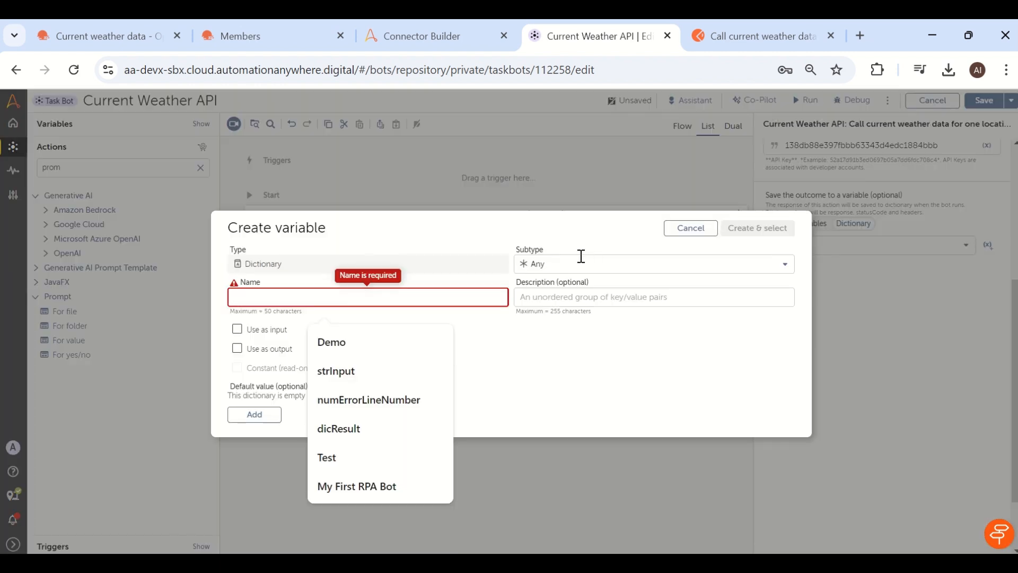
pyautogui.write('dic')
pyautogui.click(392, 330)
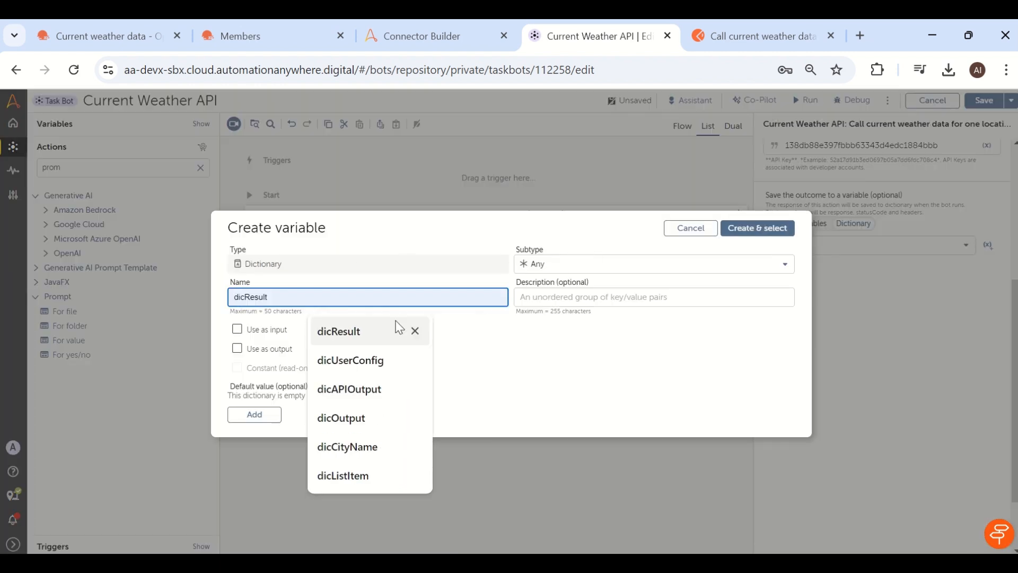
pyautogui.click(744, 232)
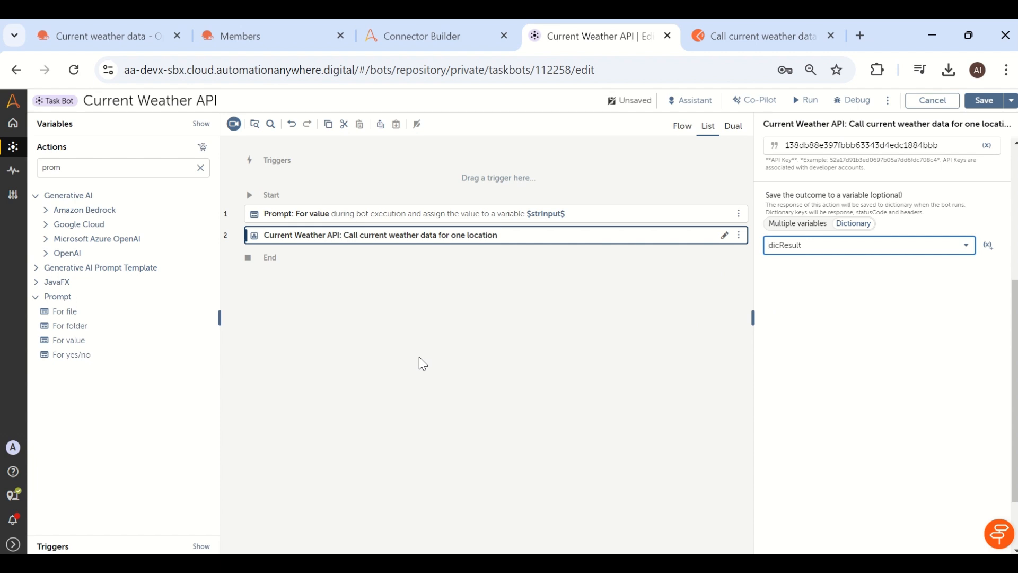
# Add a Message box action after the weather action and save the bot.
pyautogui.click(200, 168)
pyautogui.write('mess')
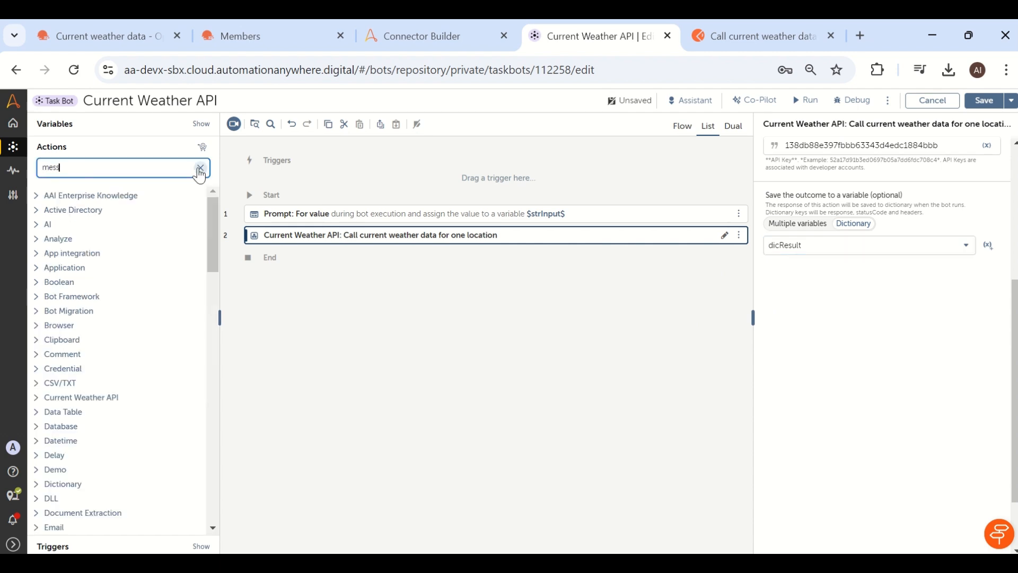
pyautogui.click(108, 227)
pyautogui.moveTo(111, 238); pyautogui.dragTo(406, 258)
pyautogui.click(987, 104)
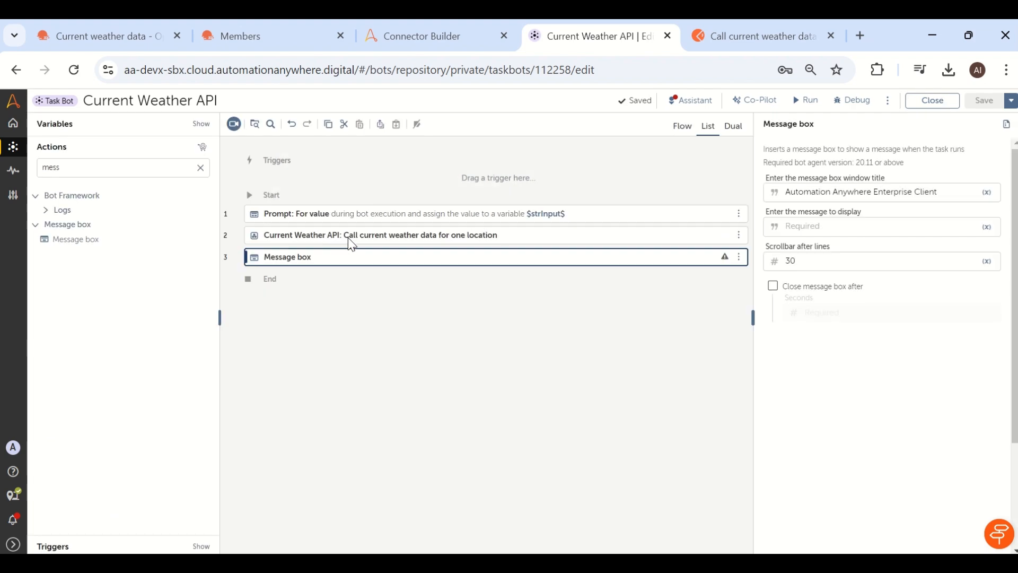
# Set the Message box's message to the dicResult variable with the dictionary key Response.
pyautogui.click(427, 261)
pyautogui.click(834, 229)
pyautogui.click(986, 227)
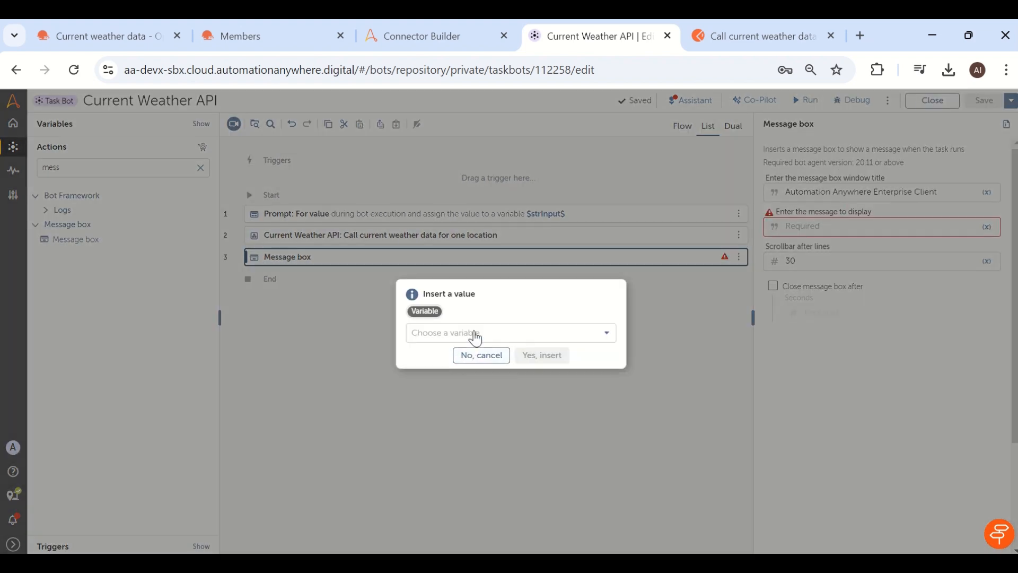
pyautogui.click(461, 333)
pyautogui.click(443, 162)
pyautogui.click(436, 357)
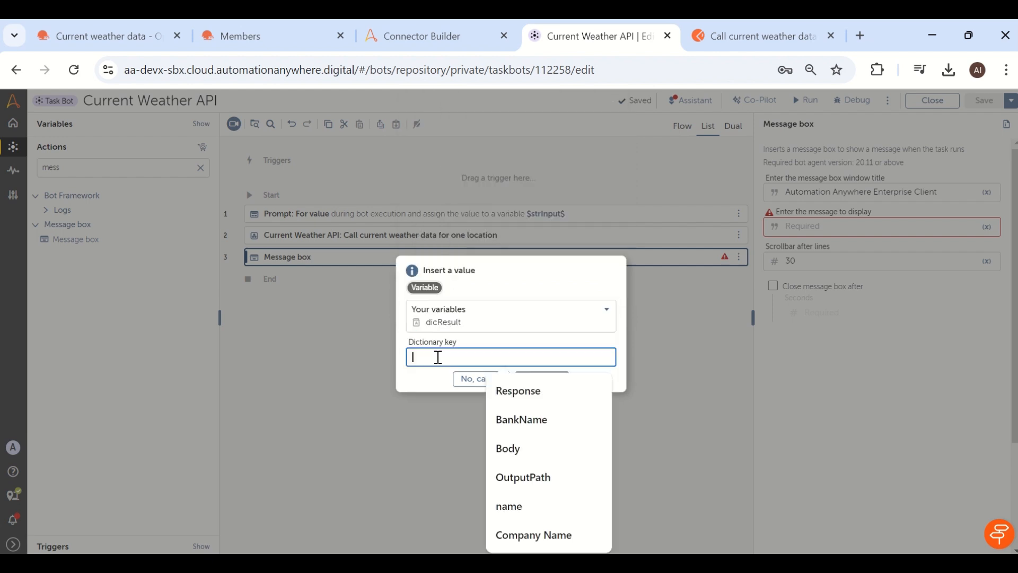
pyautogui.click(518, 393)
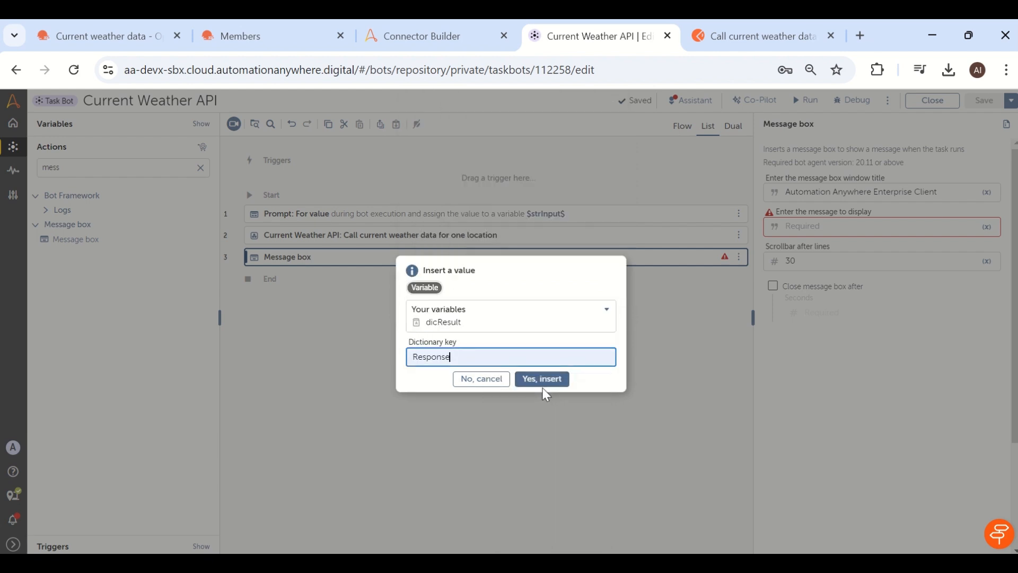
pyautogui.click(541, 378)
pyautogui.moveTo(867, 228); pyautogui.dragTo(830, 227)
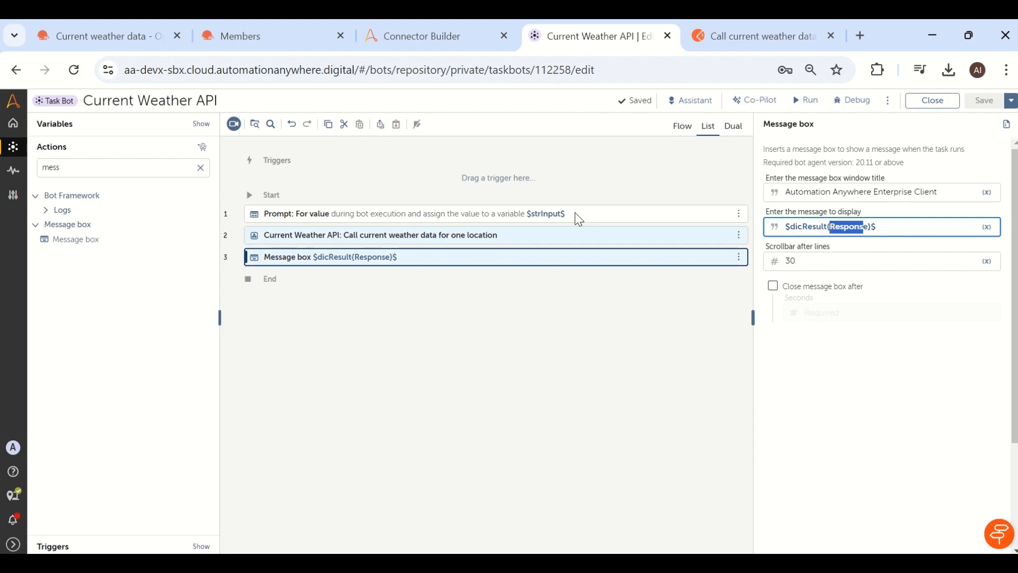
# Run the bot with Goa as the city name and dismiss the message showing the weather response.
pyautogui.click(801, 101)
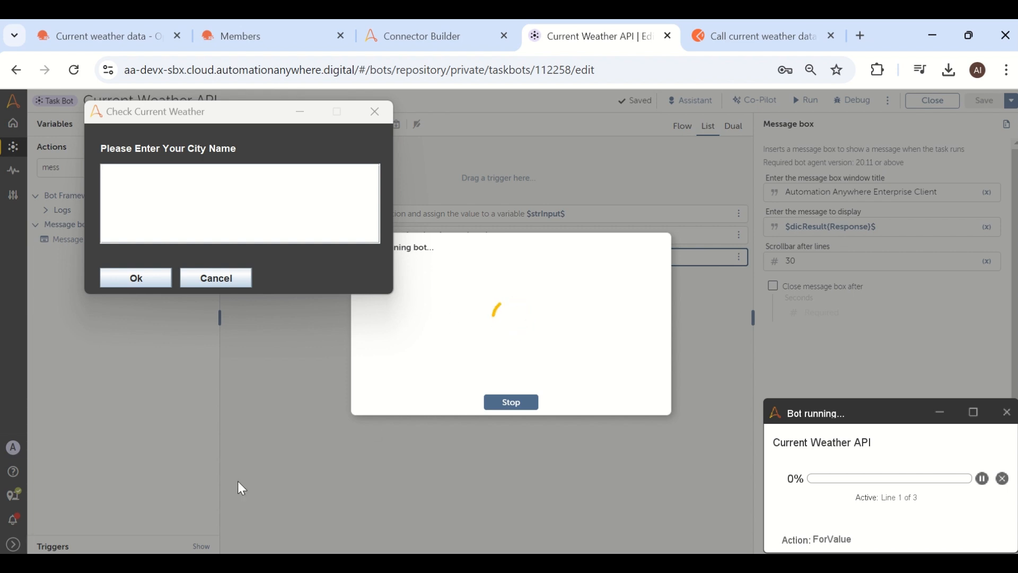
pyautogui.moveTo(159, 106); pyautogui.dragTo(277, 147)
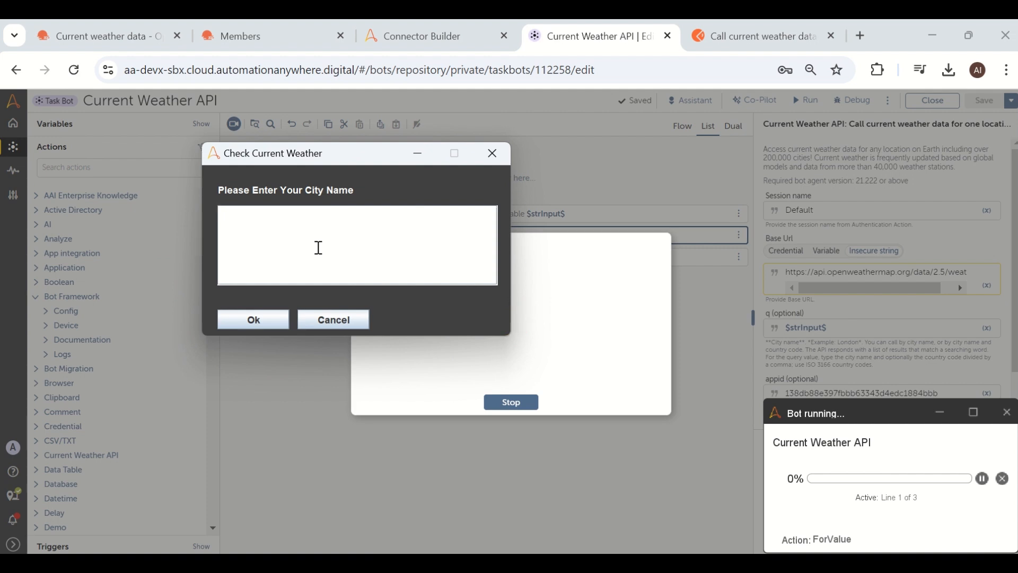
pyautogui.write('Goa')
pyautogui.click(251, 321)
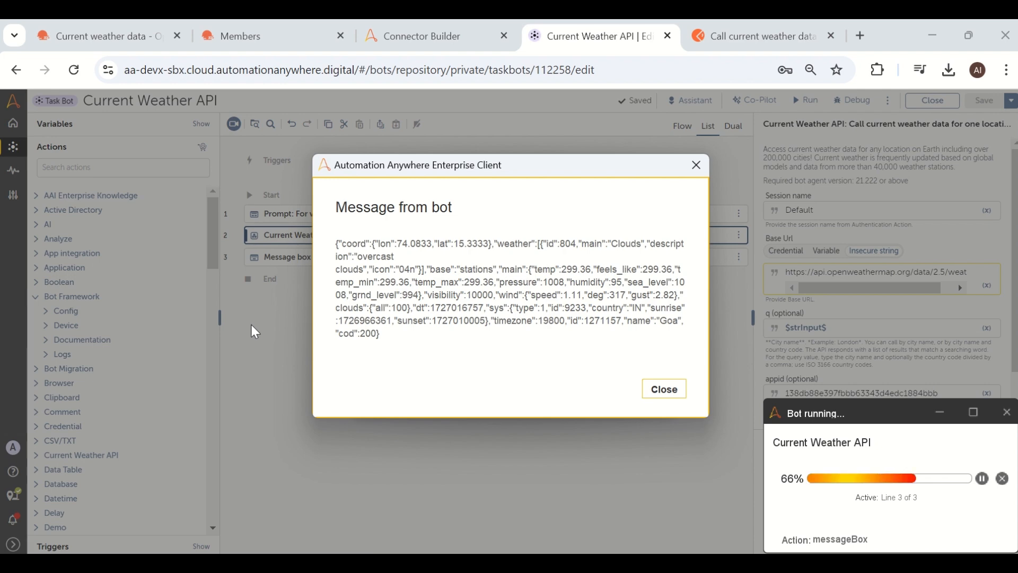
pyautogui.press('Return')
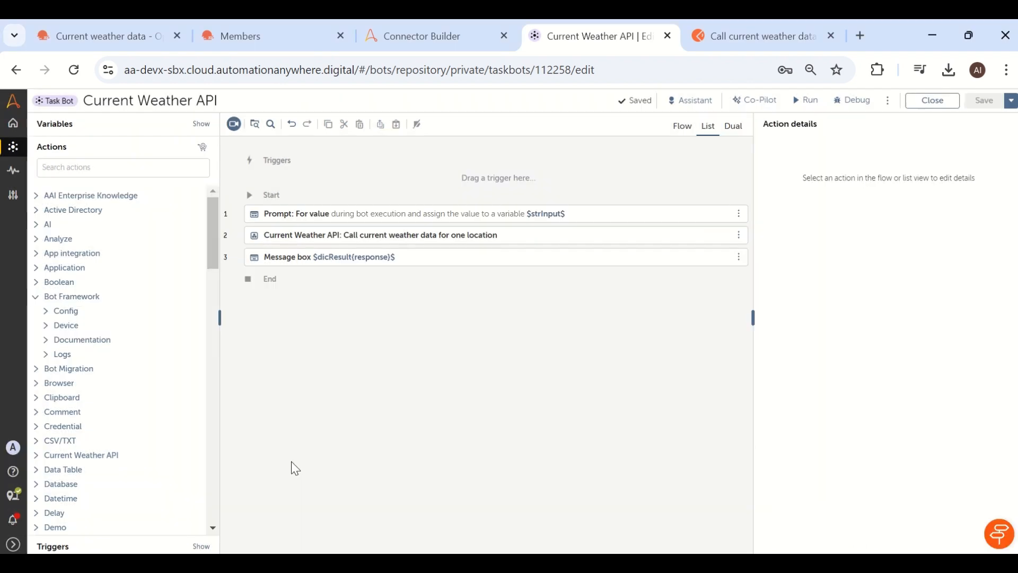